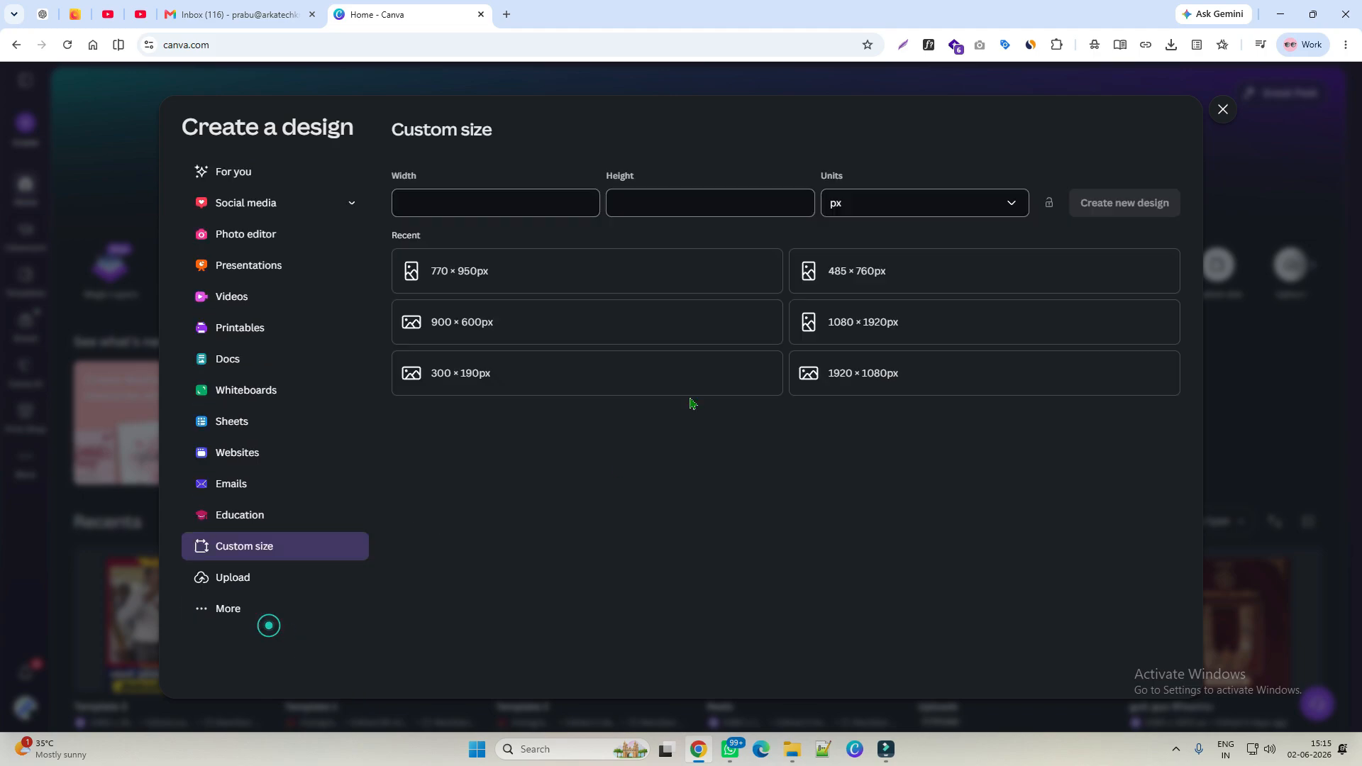
Create a 1920 × 1080 px design and place the uploaded ARKA logo, enlarged to span the full width between the page margins
left_click(870, 377)
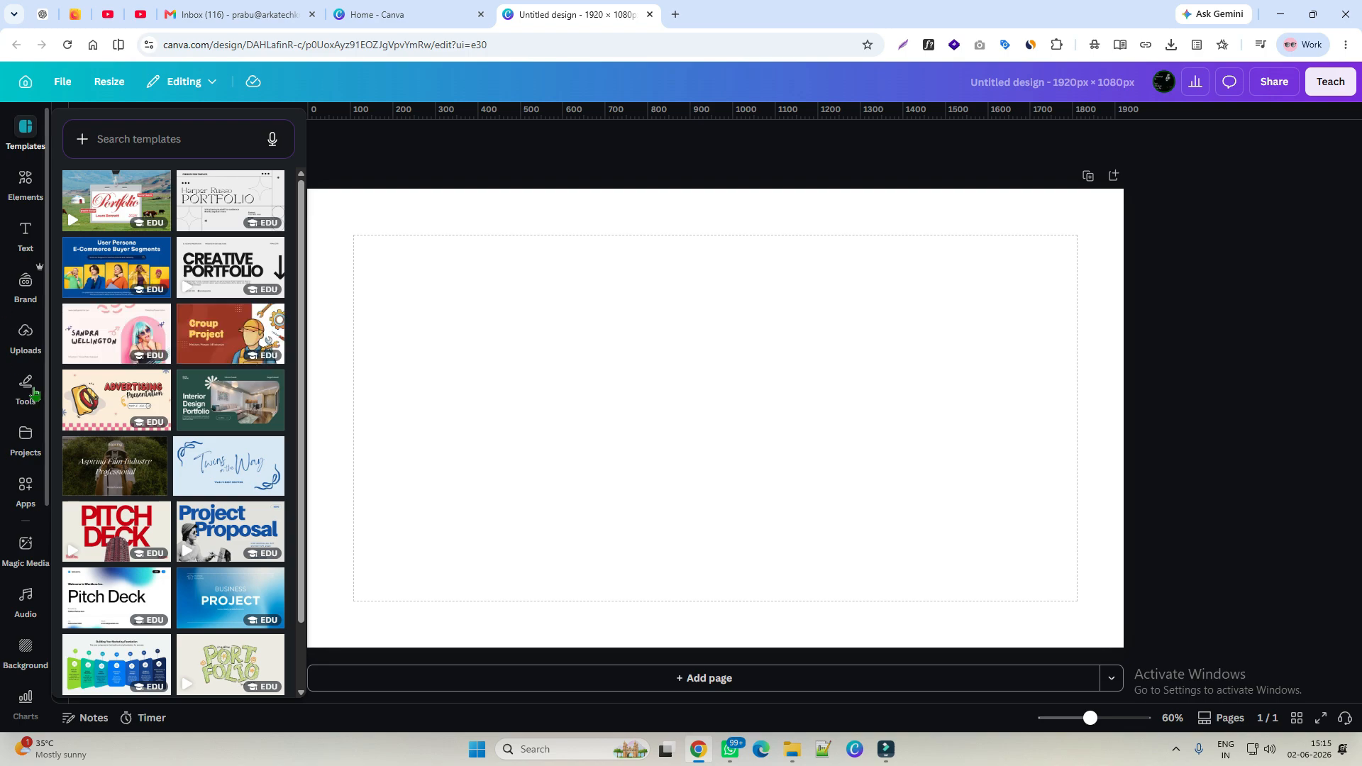
left_click(26, 344)
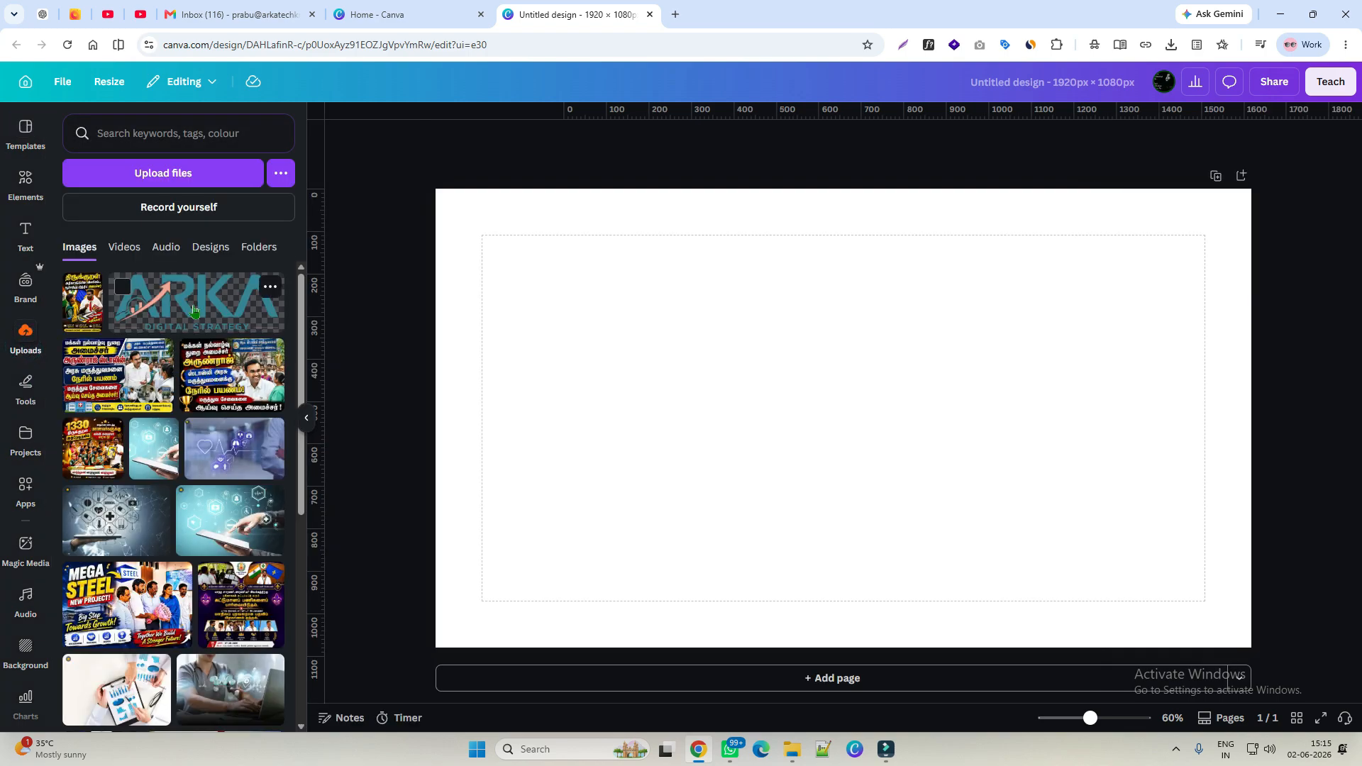
left_click(192, 303)
left_click_drag(537, 313, 481, 295)
left_click_drag(1148, 523, 1206, 543)
left_click(1069, 236)
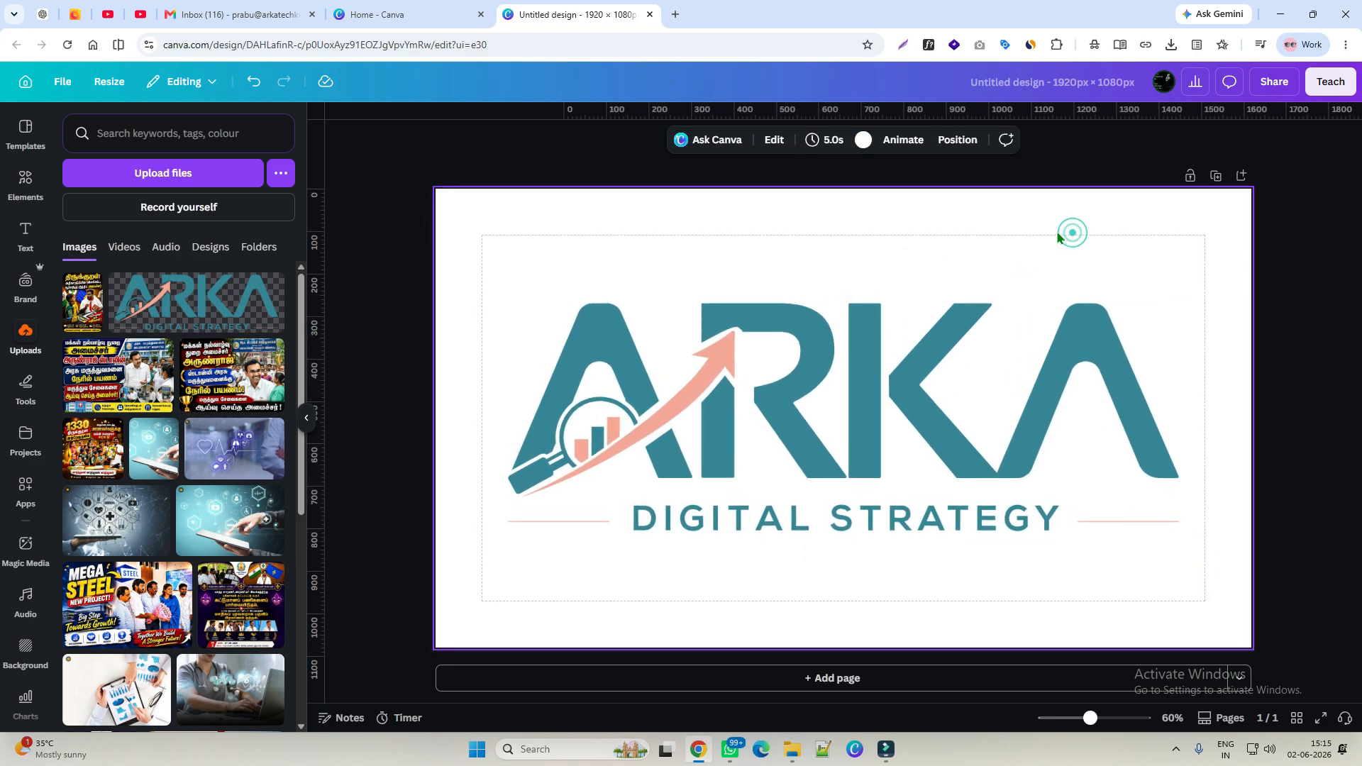
Duplicate the logo page and set the copy's background colour to black
left_click(855, 359)
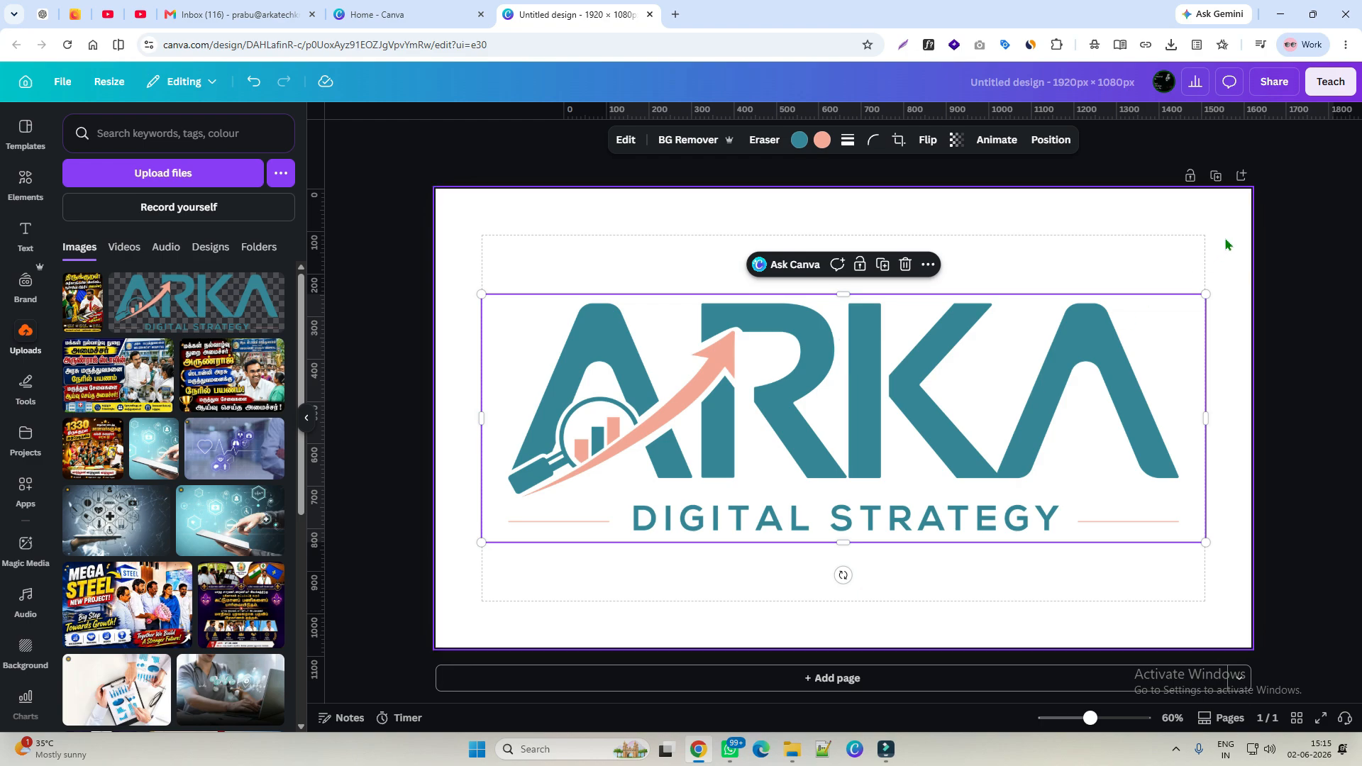
left_click(1215, 175)
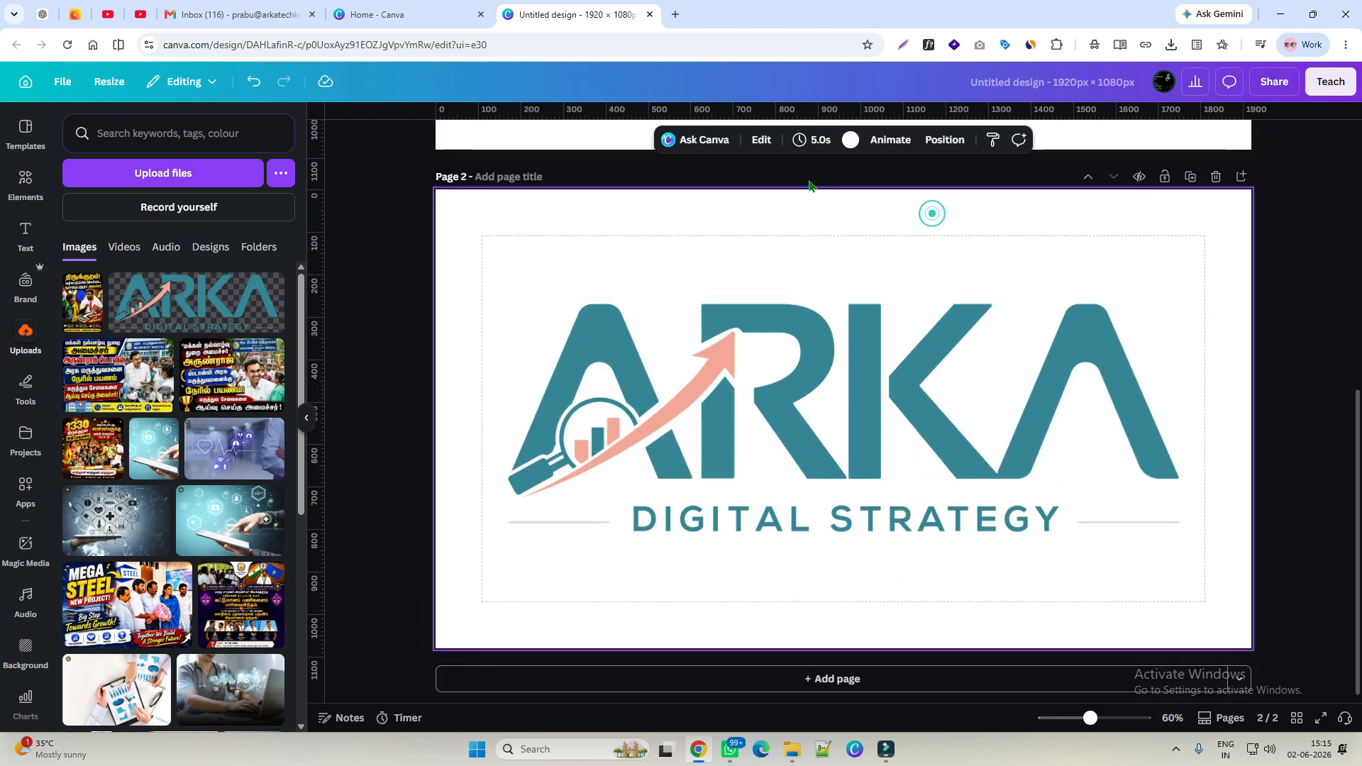
left_click(850, 139)
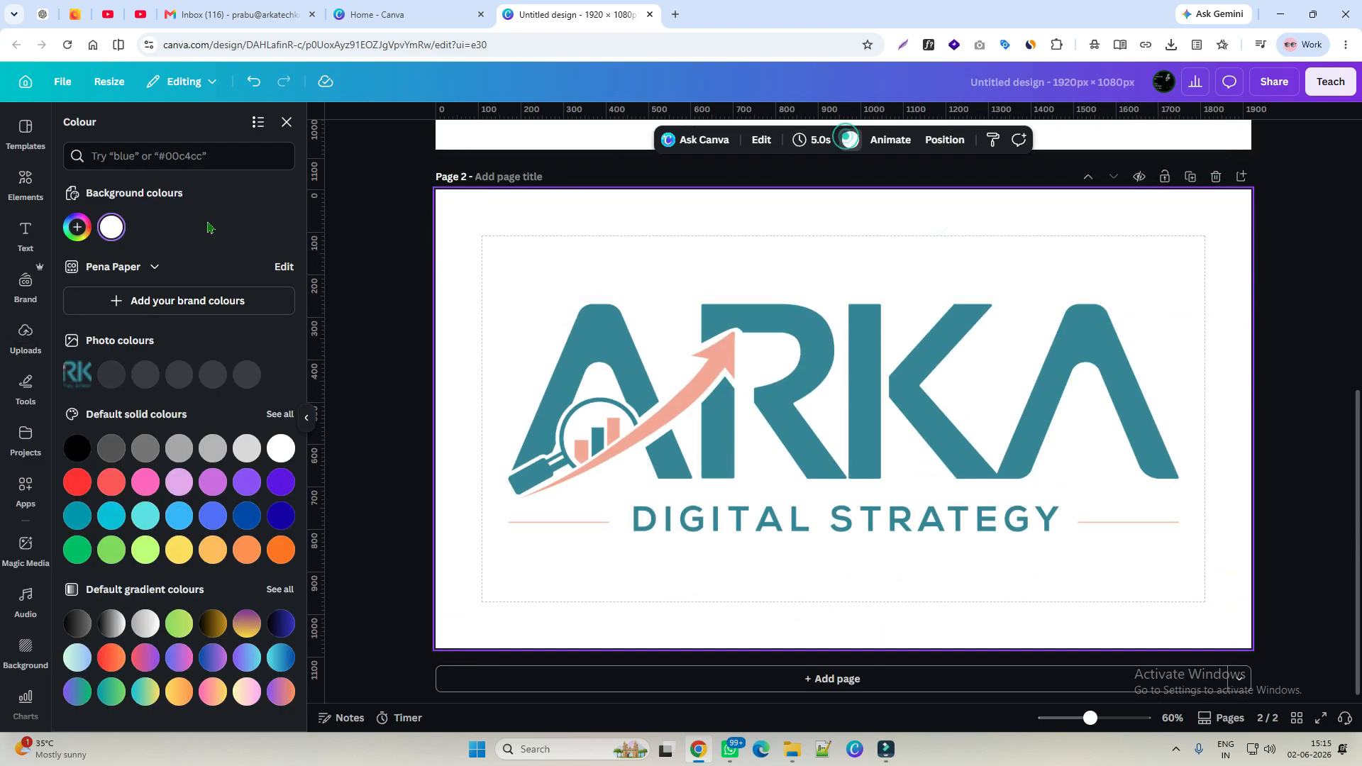
left_click(77, 448)
left_click(1067, 449)
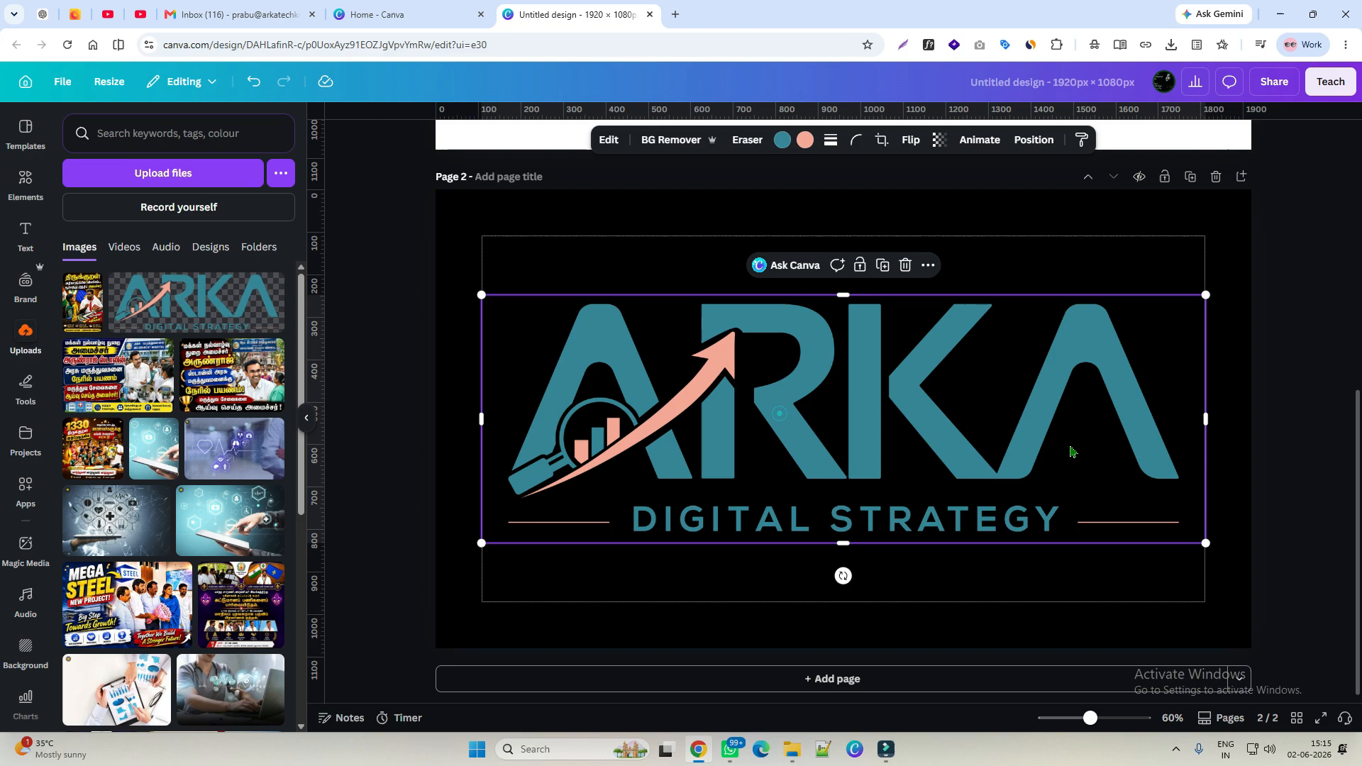
left_click(1301, 434)
Apply the Cherry duotone filter to the logo on page 1
scroll(1283, 427, "up", 7)
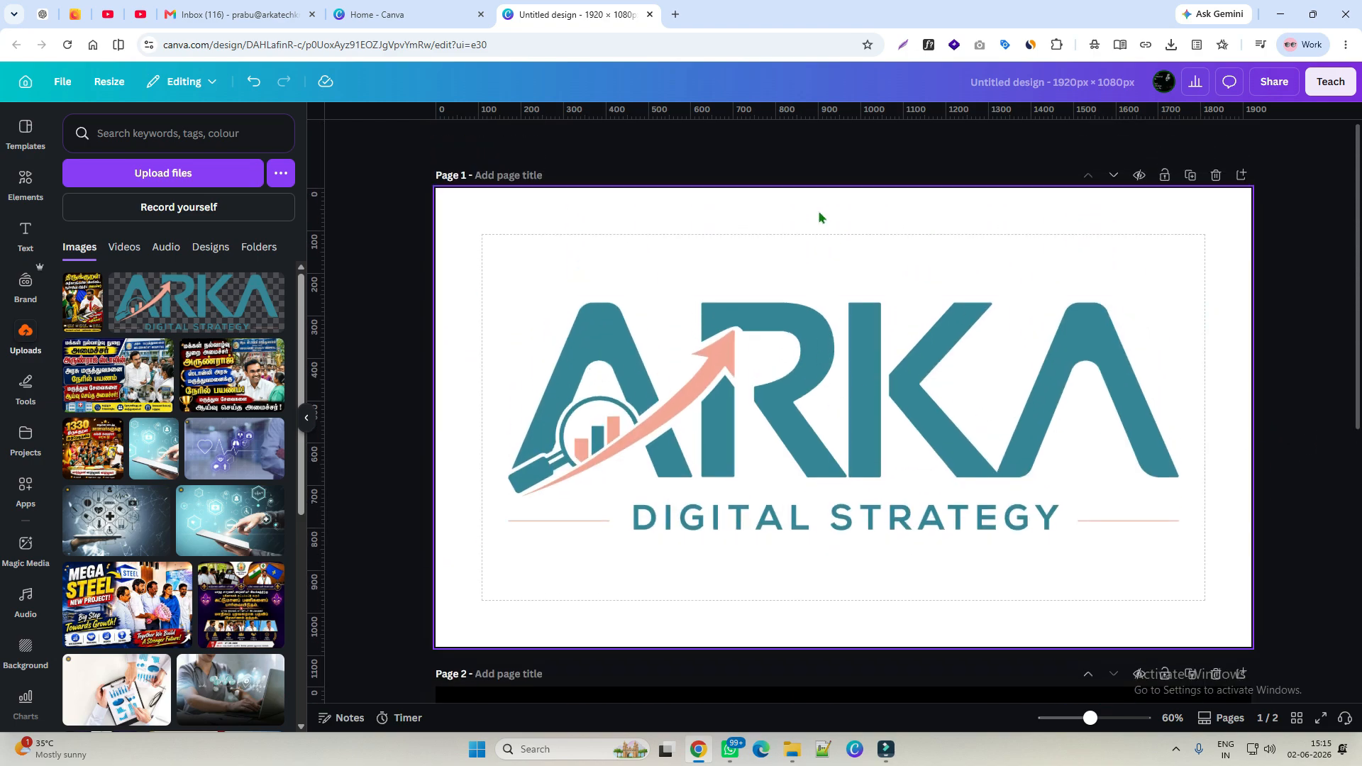
left_click(806, 388)
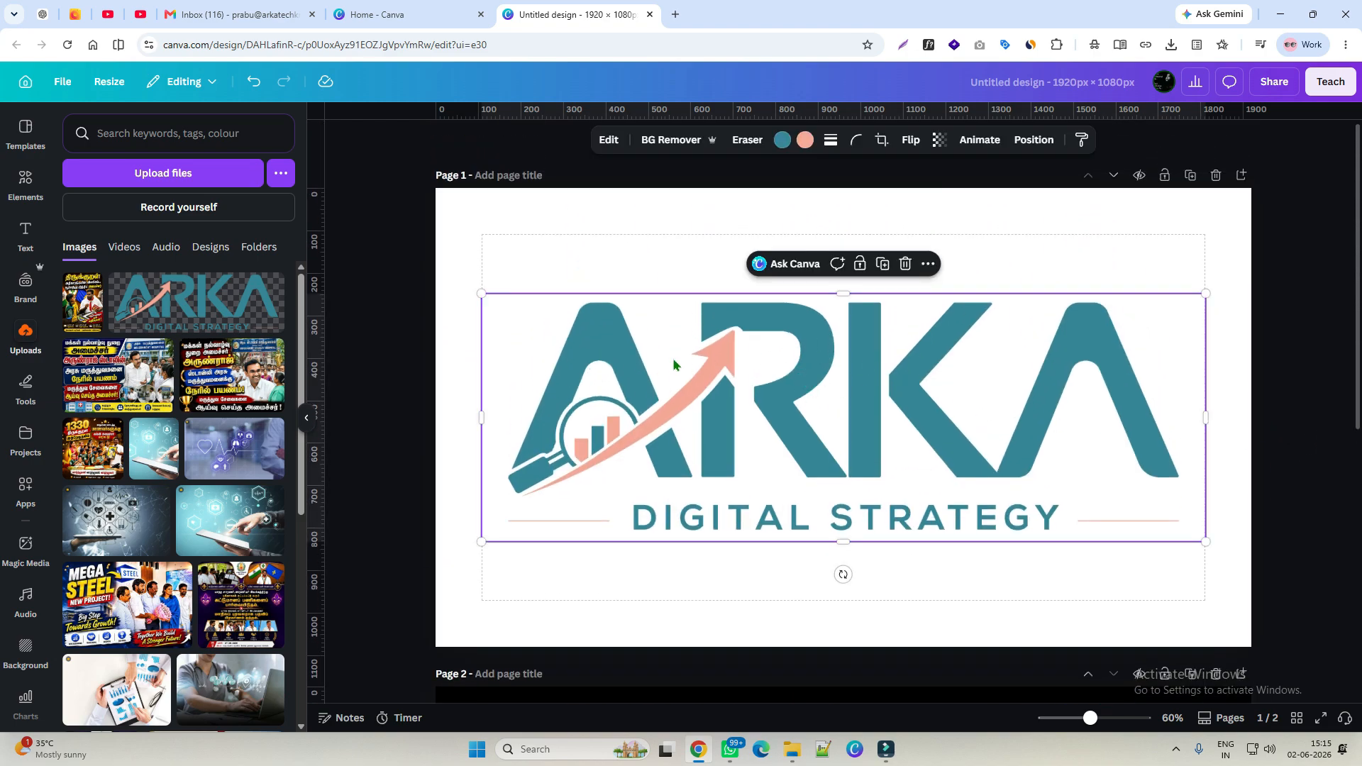
left_click(609, 139)
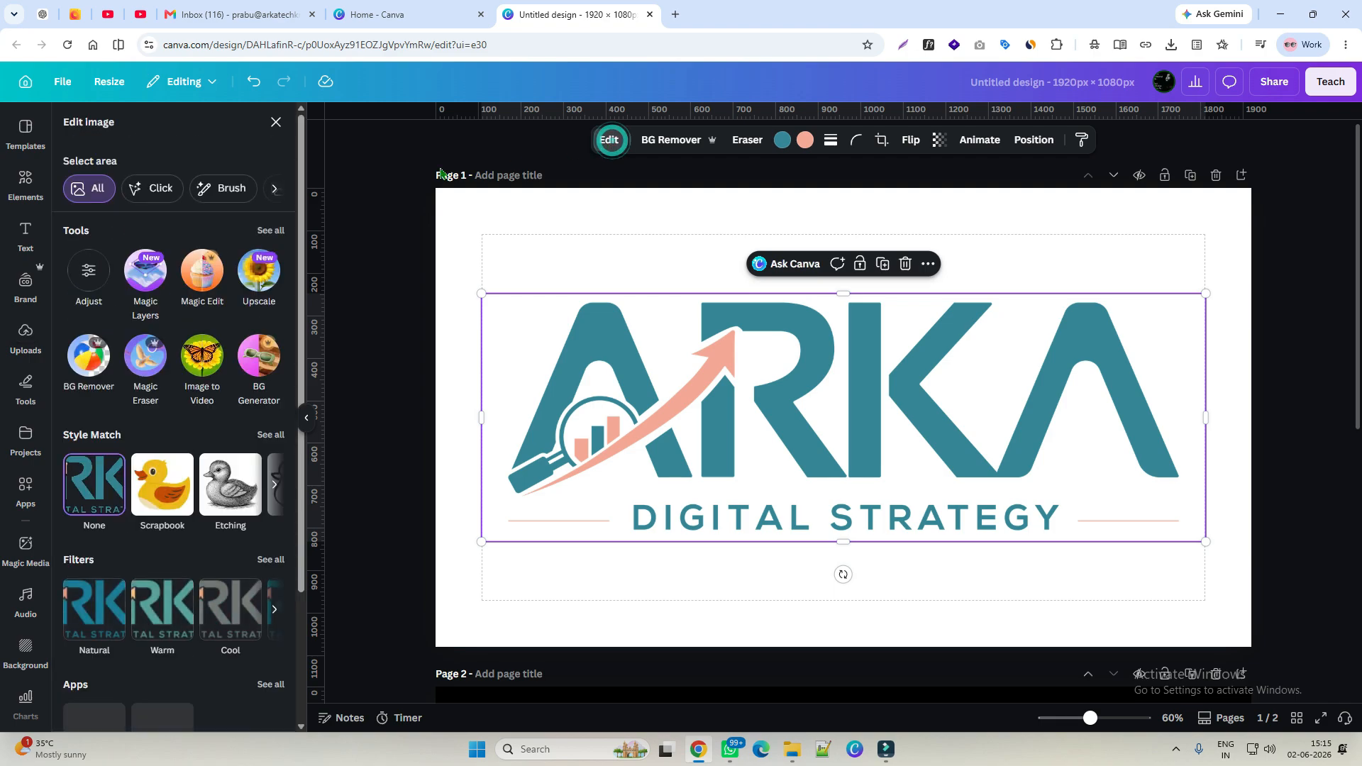
scroll(184, 453, "down", 3)
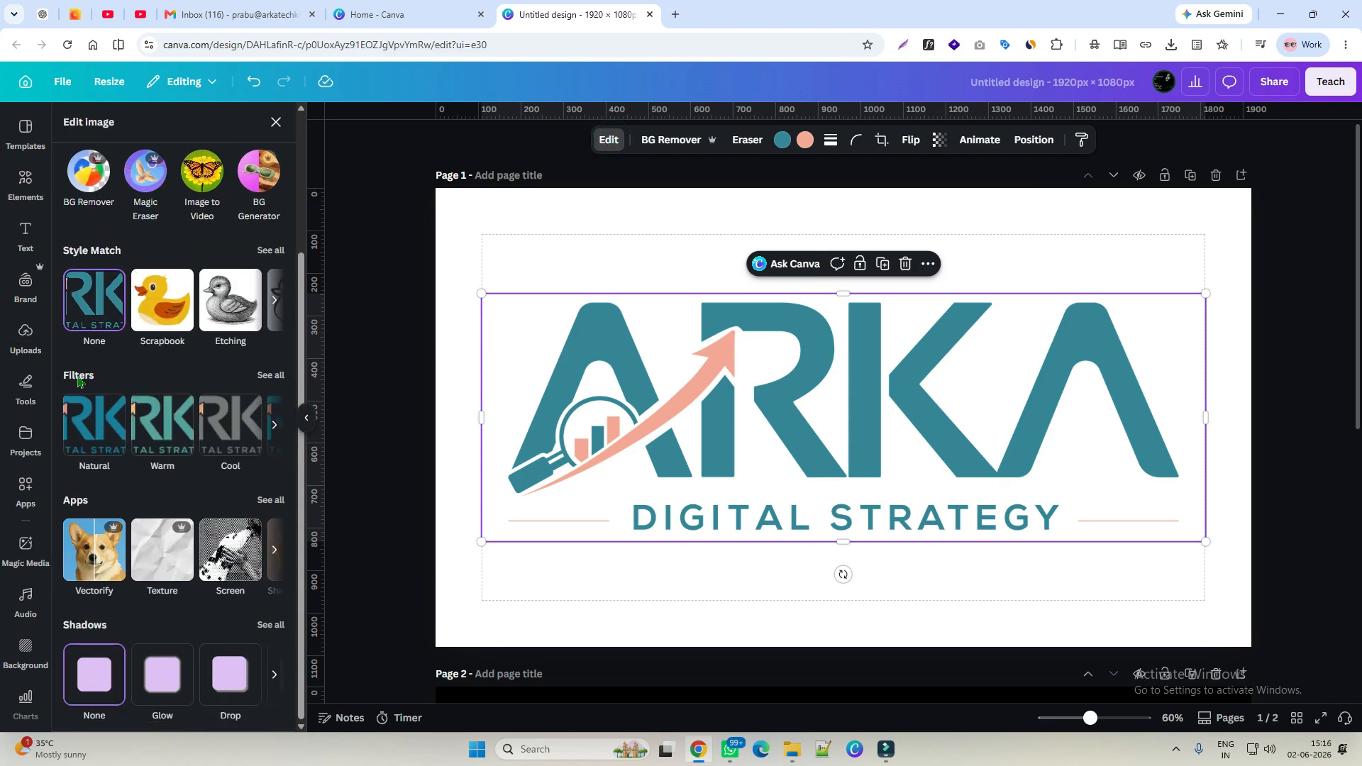
left_click(271, 376)
scroll(239, 397, "down", 15)
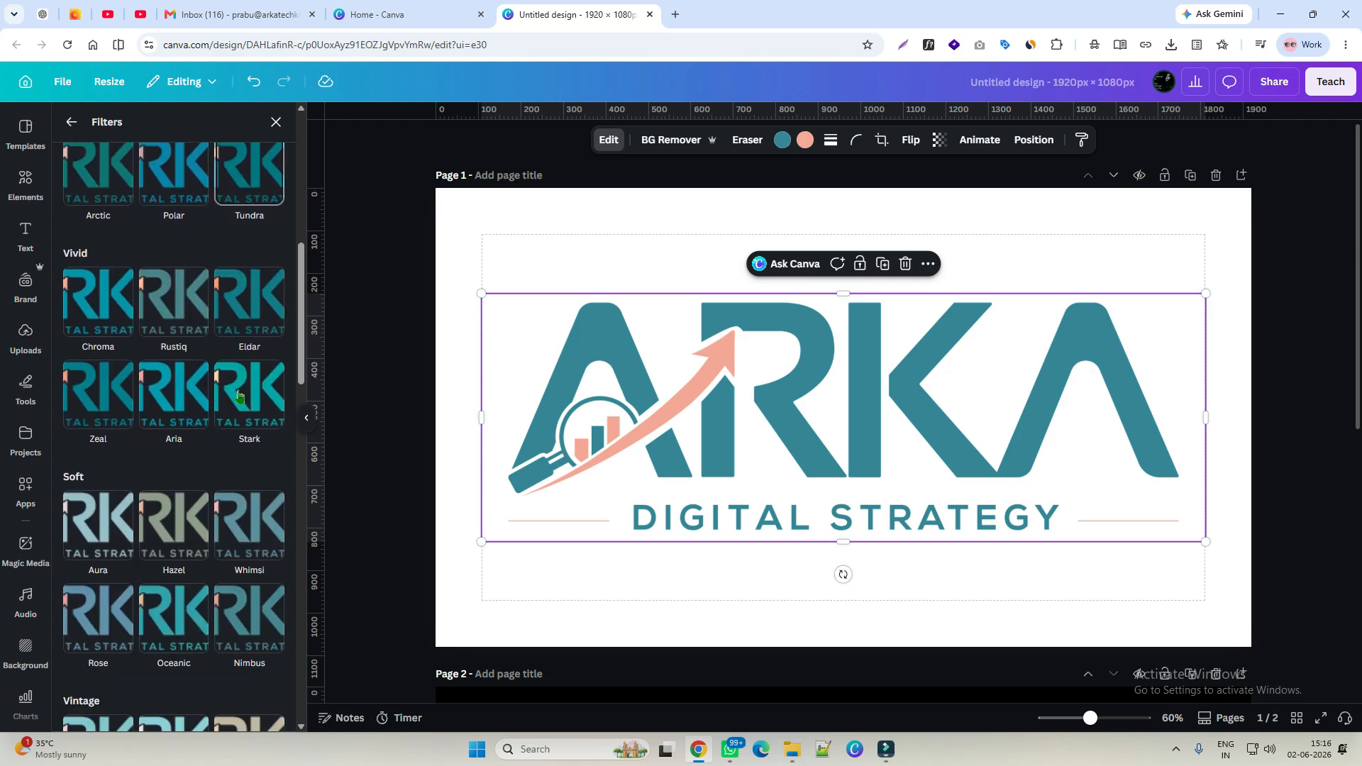
scroll(239, 397, "down", 6)
scroll(239, 396, "up", 5)
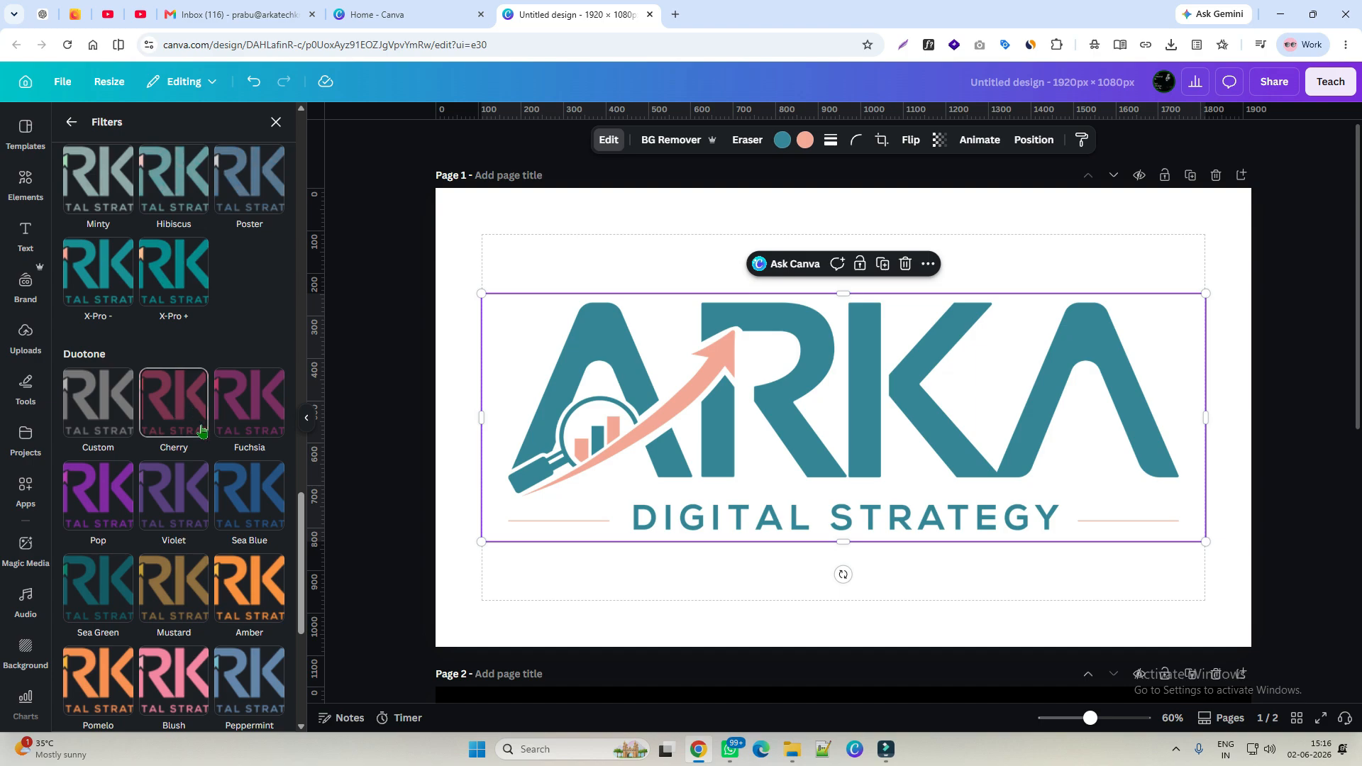
left_click(171, 405)
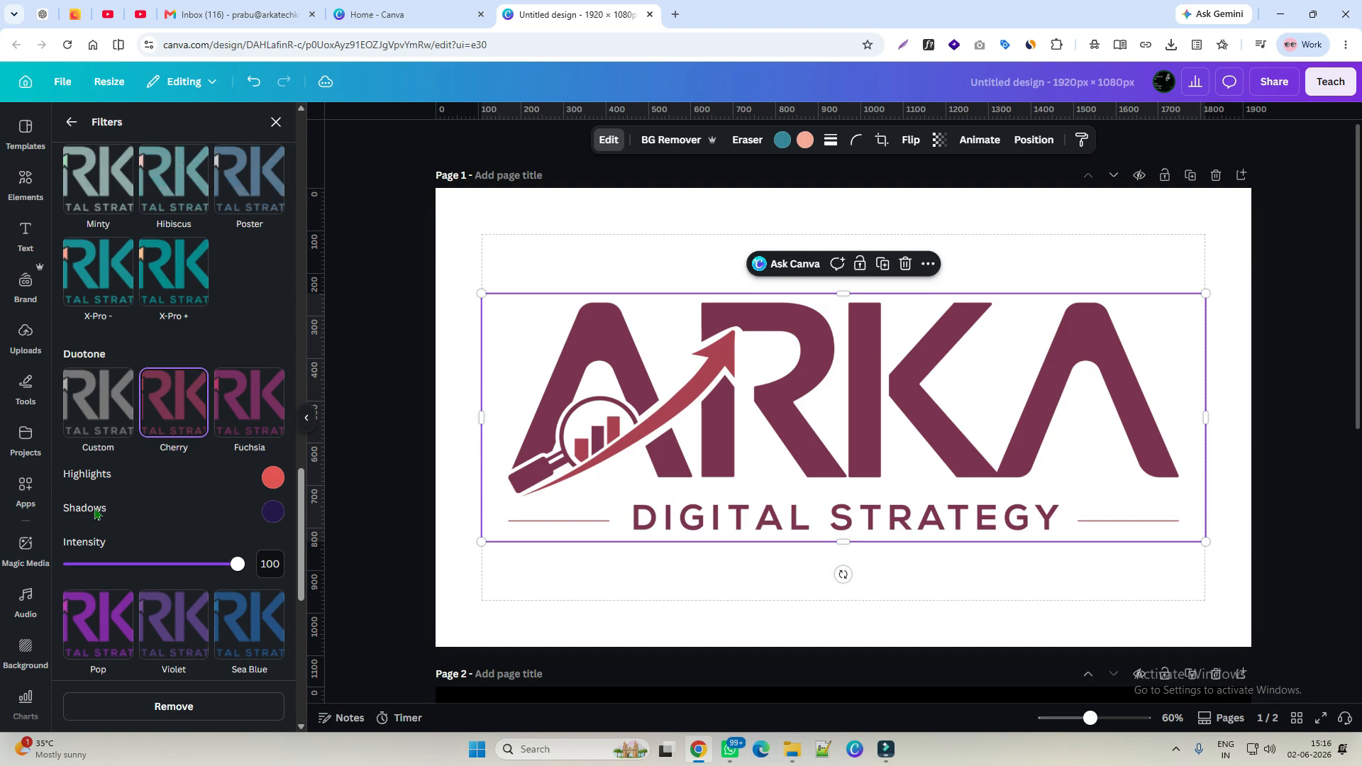
Set the Cherry filter's highlights colour to black, #000
left_click(273, 479)
double_click(322, 624)
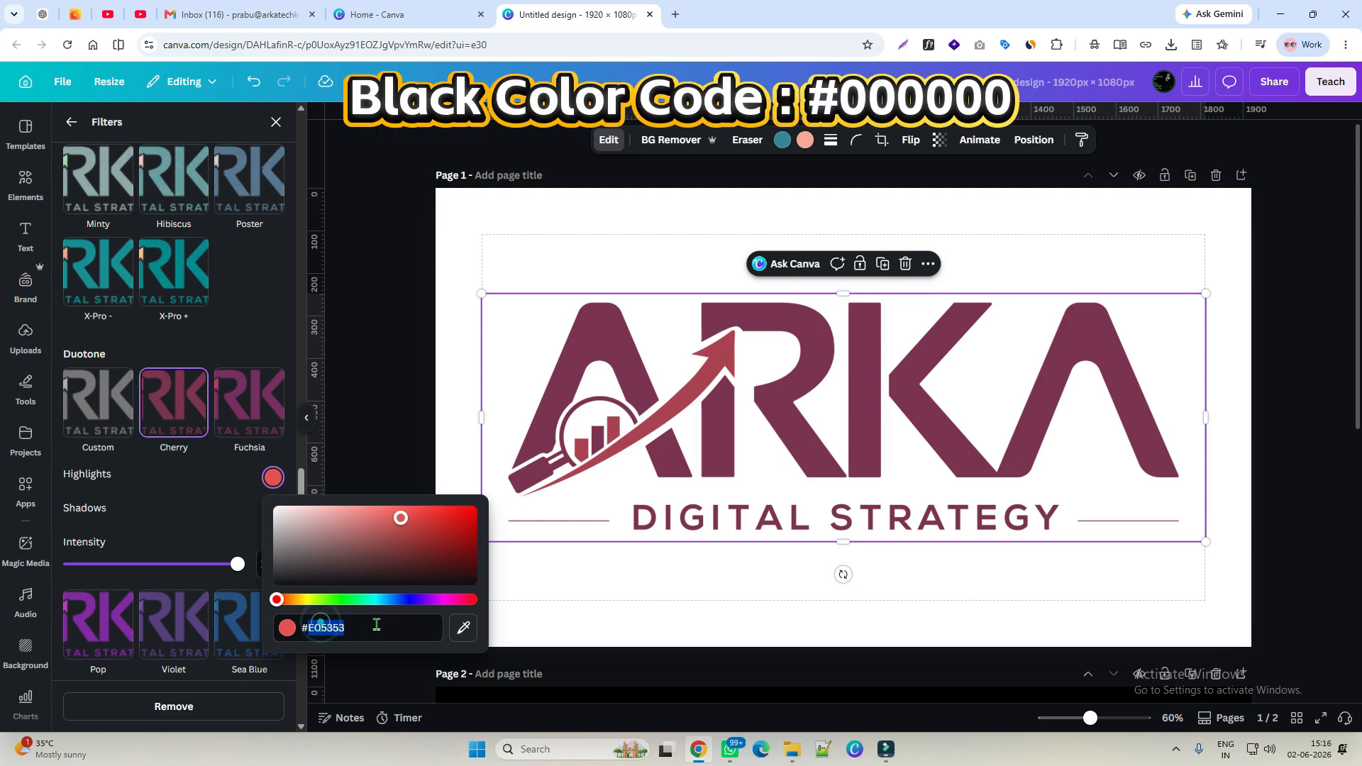
type("000")
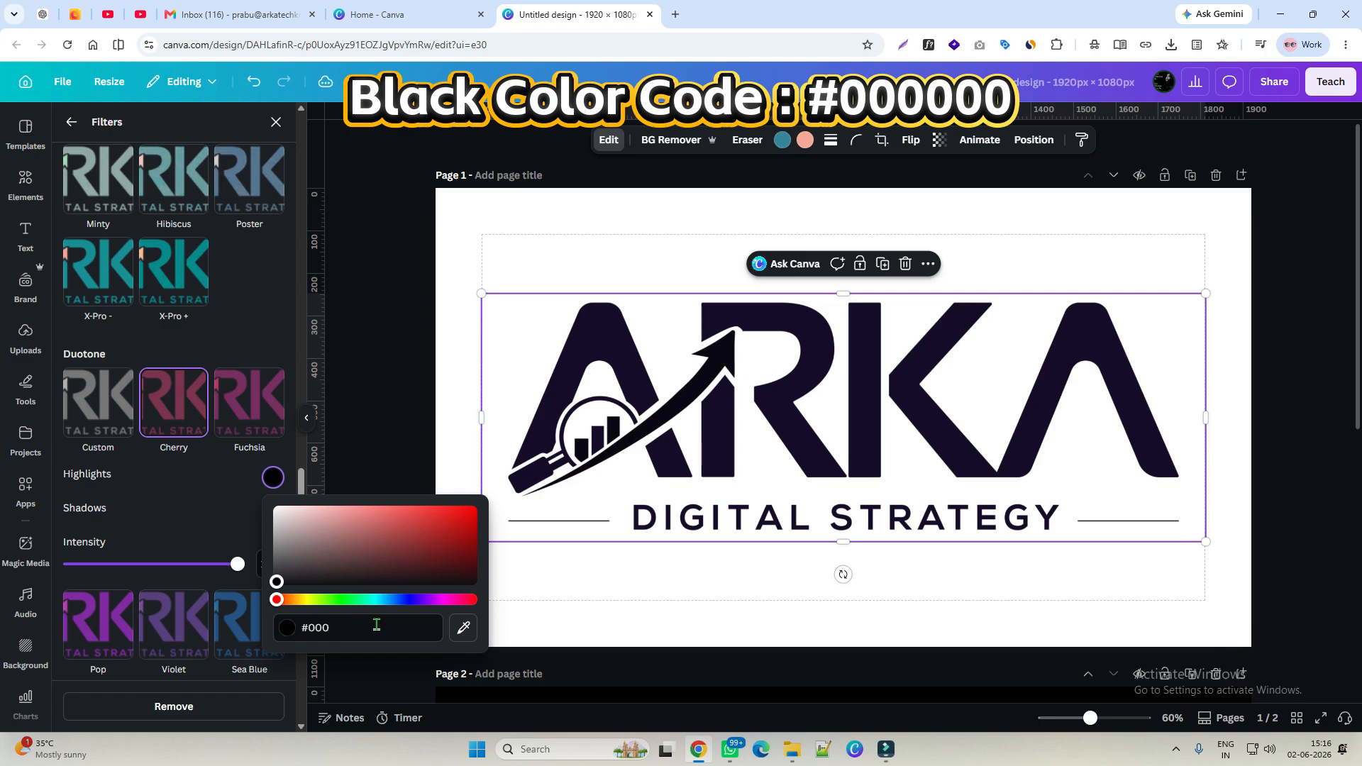
left_click(154, 480)
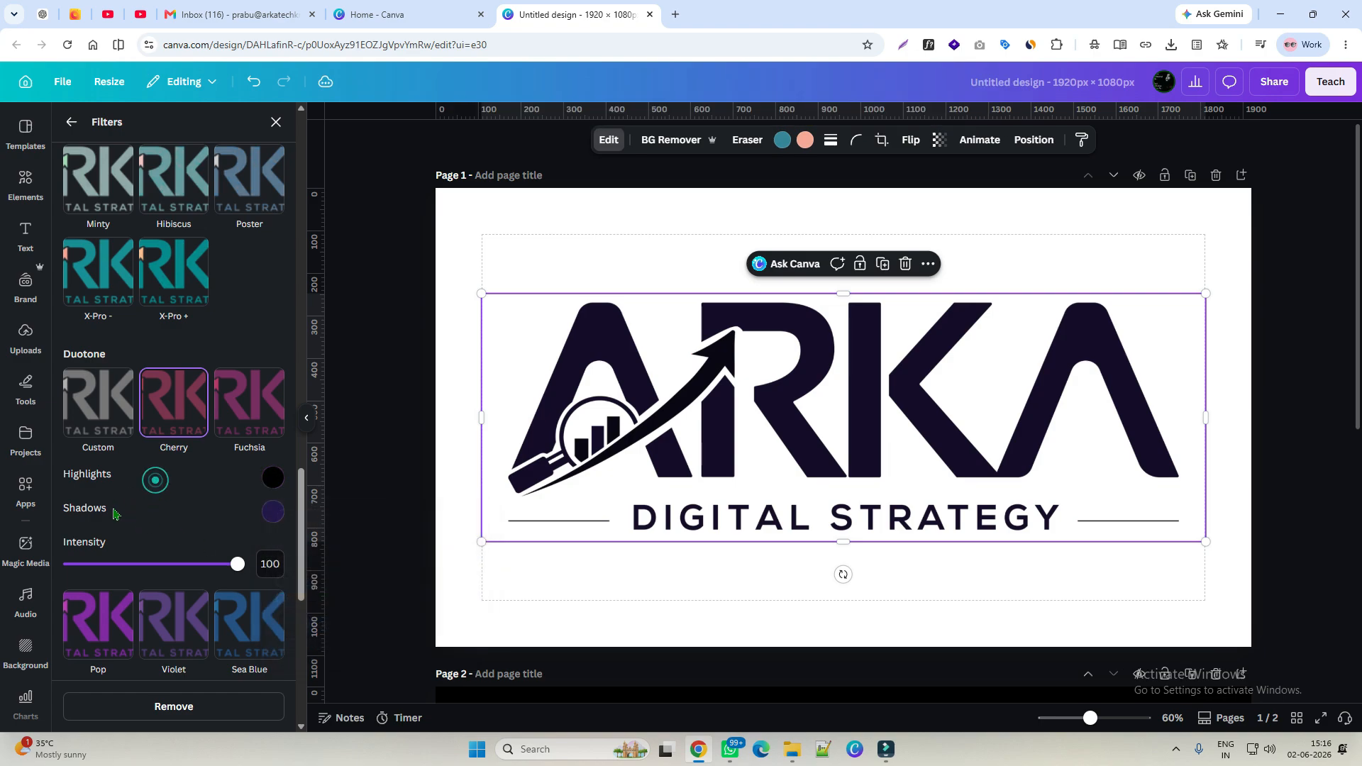
Set the Cherry filter's shadows colour to #000 and deselect the page 1 logo
left_click(273, 512)
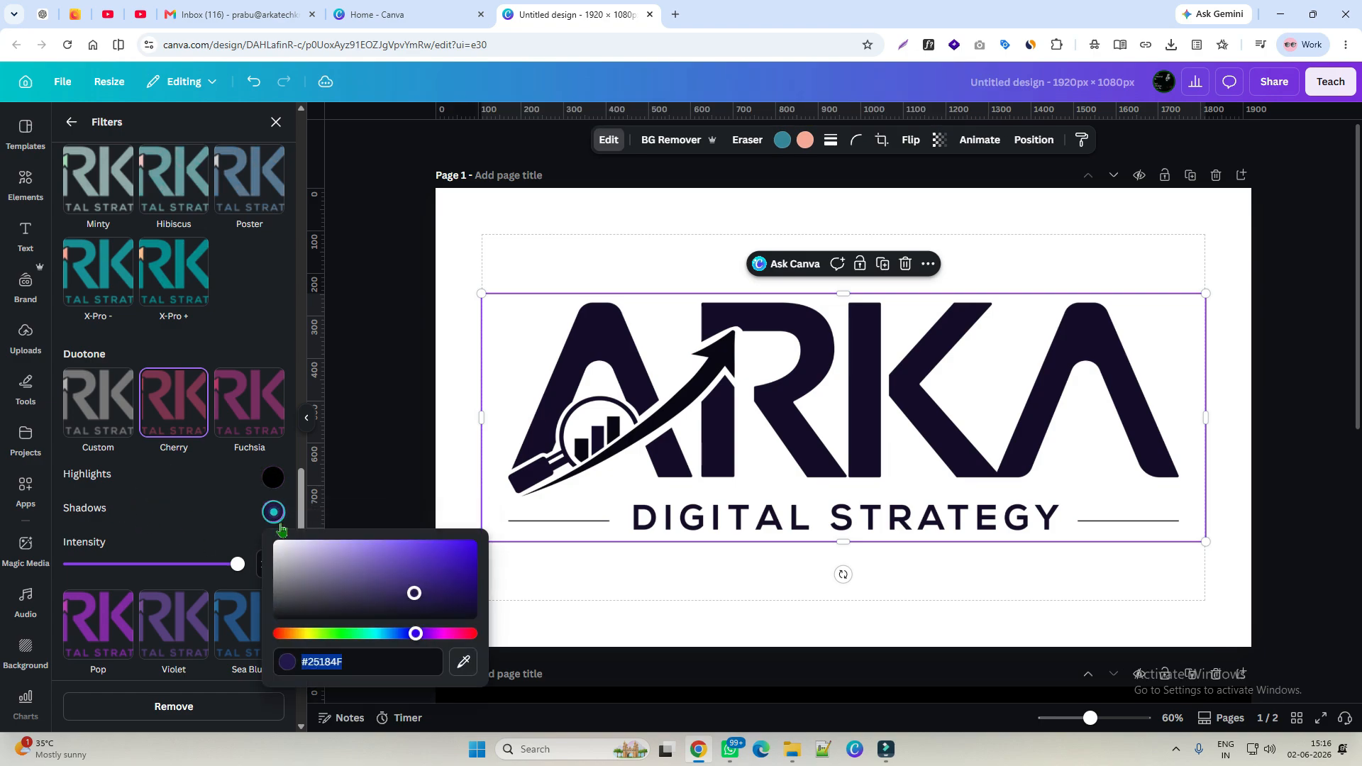
double_click(344, 662)
type("000")
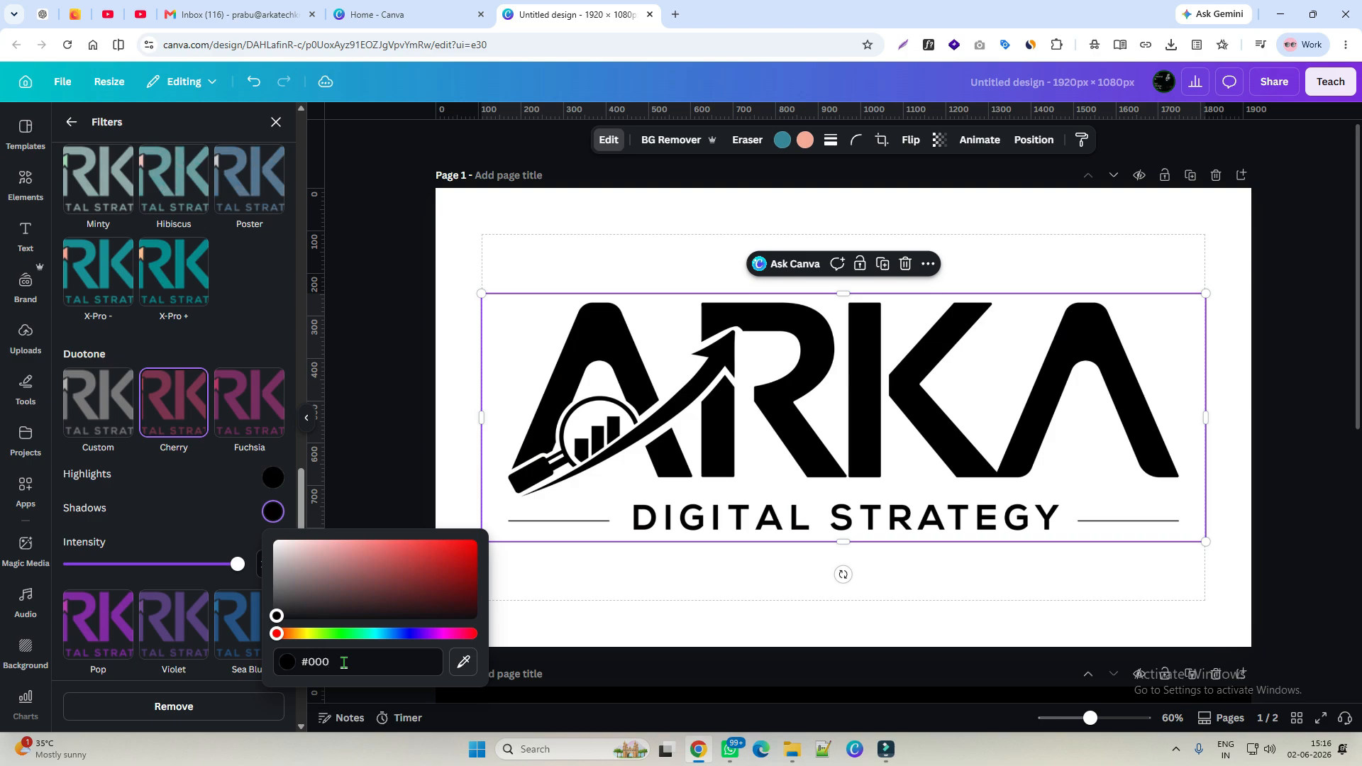
left_click(153, 504)
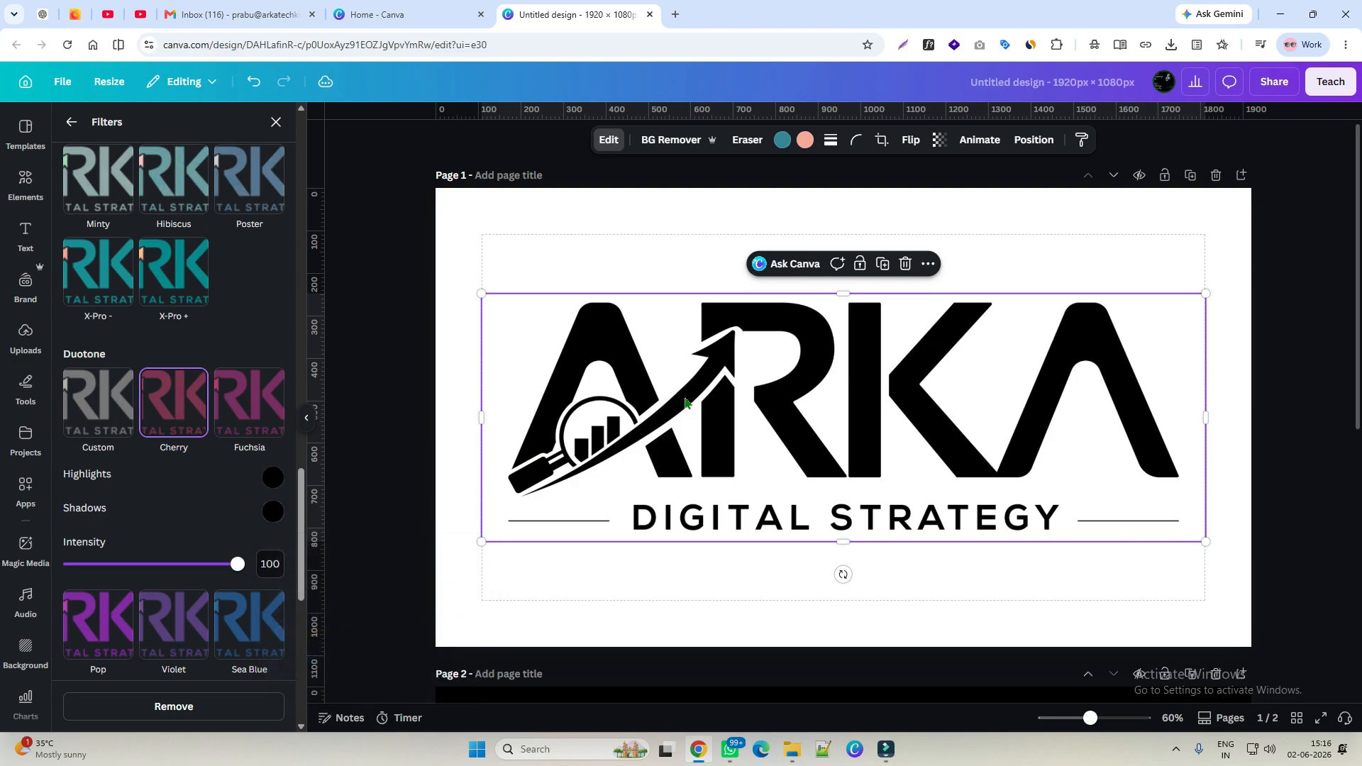
left_click(389, 370)
left_click(1295, 360)
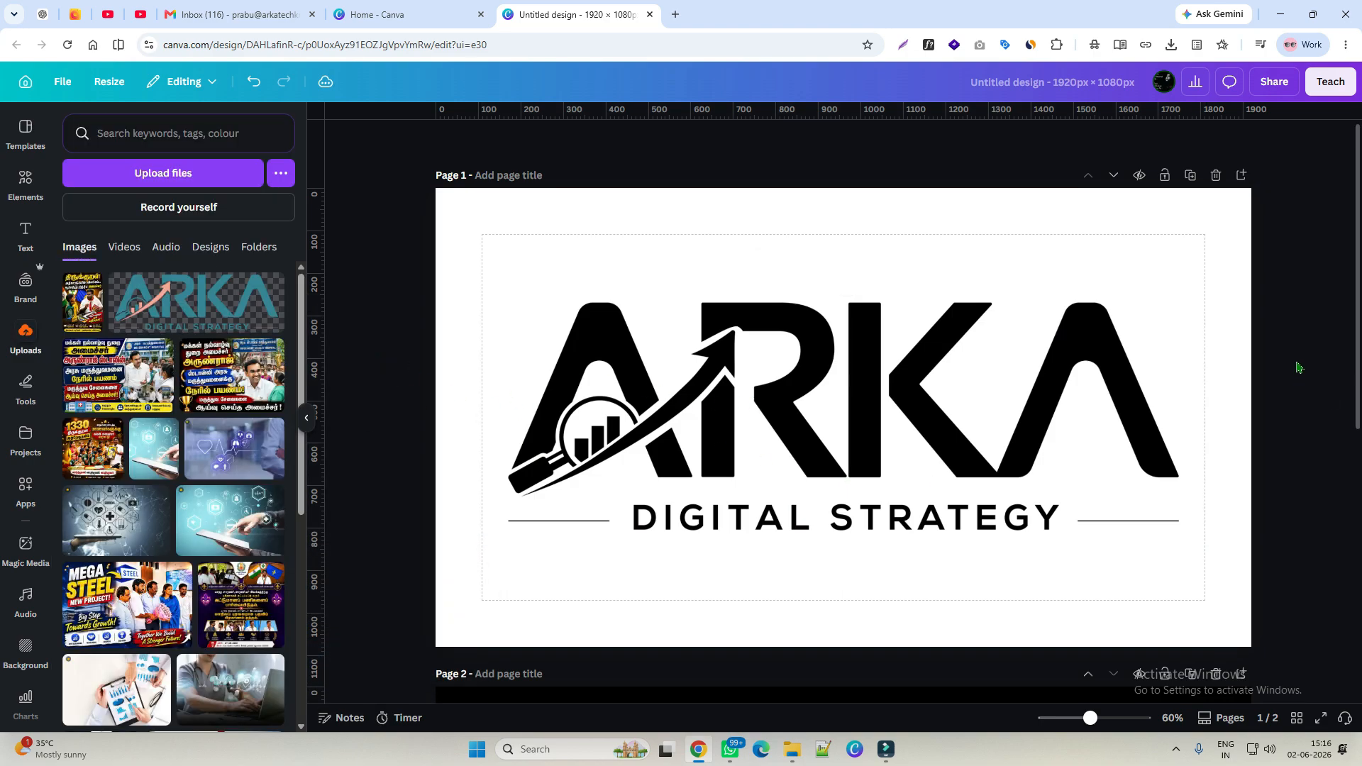
Apply the Pop duotone filter to the logo on the black page 2
scroll(1099, 335, "down", 6)
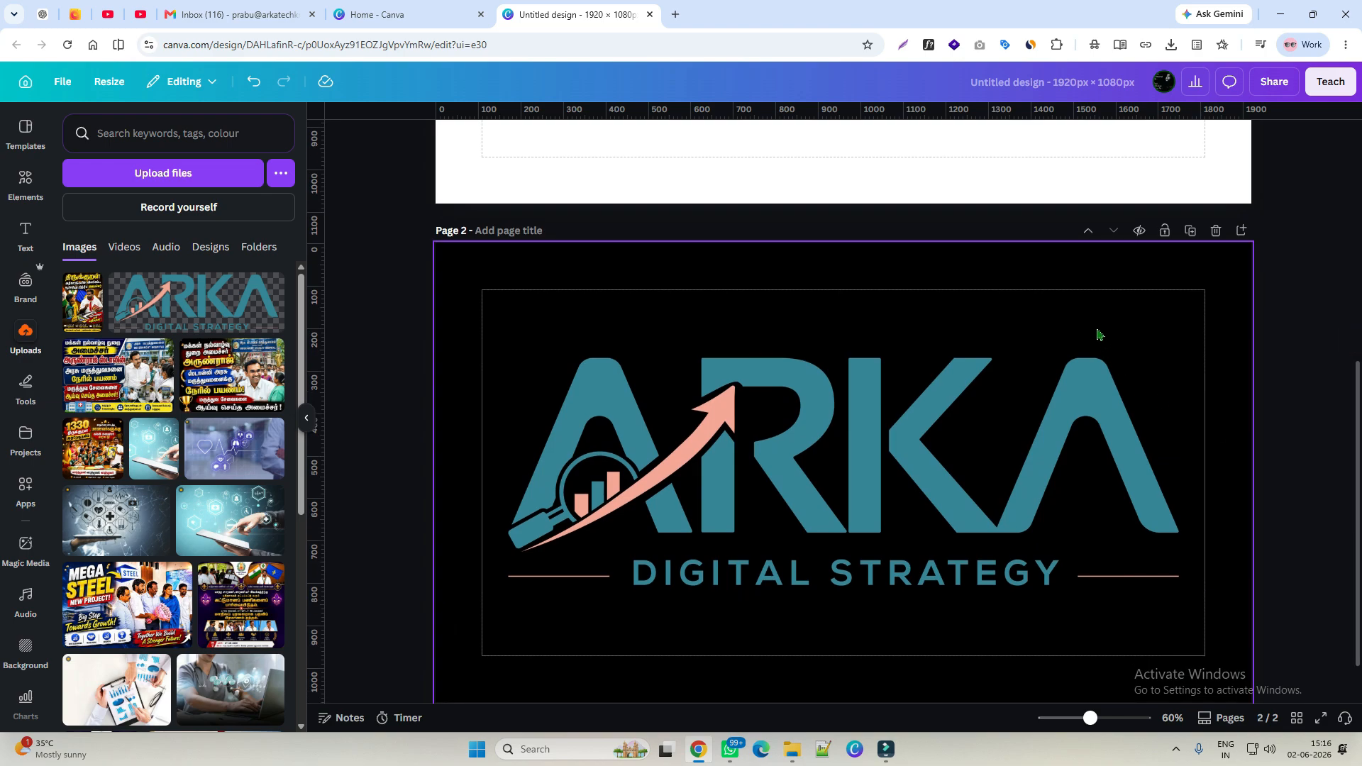
left_click(858, 434)
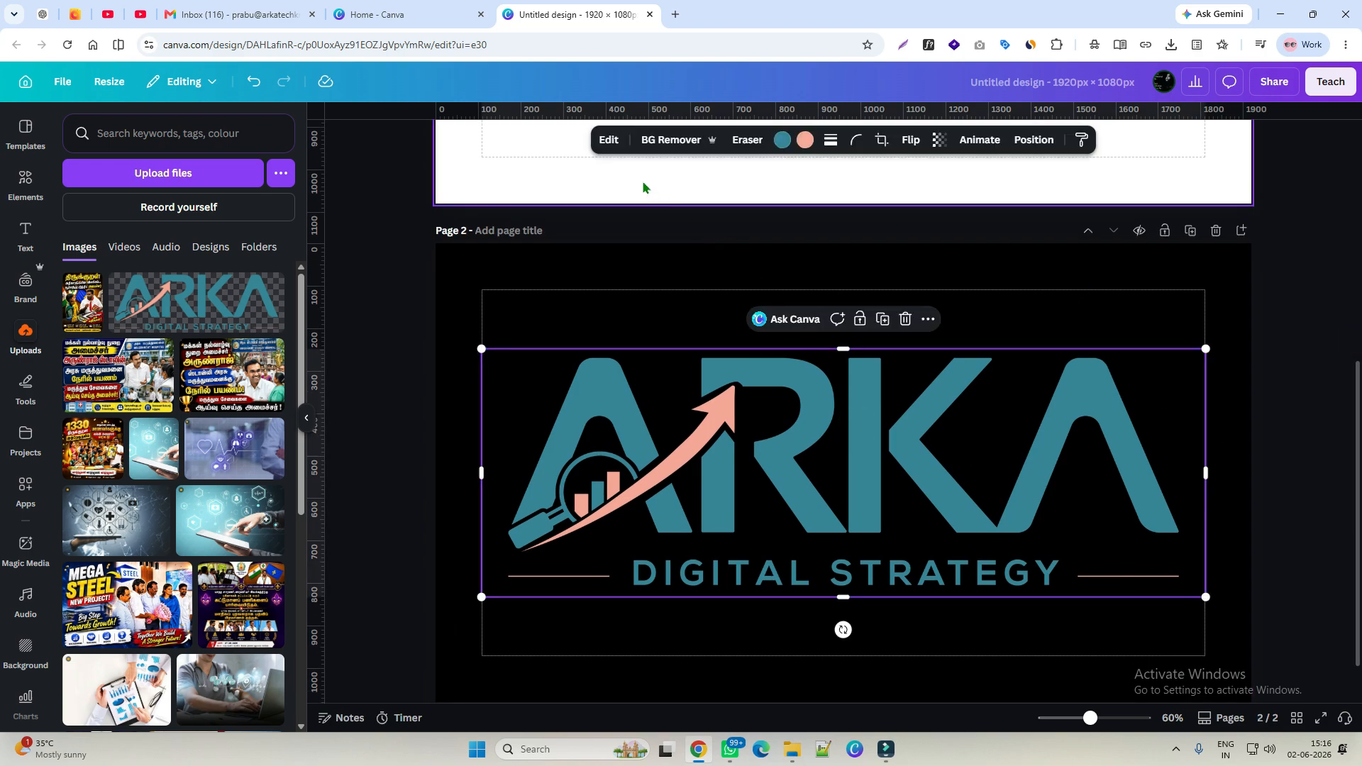
left_click(609, 139)
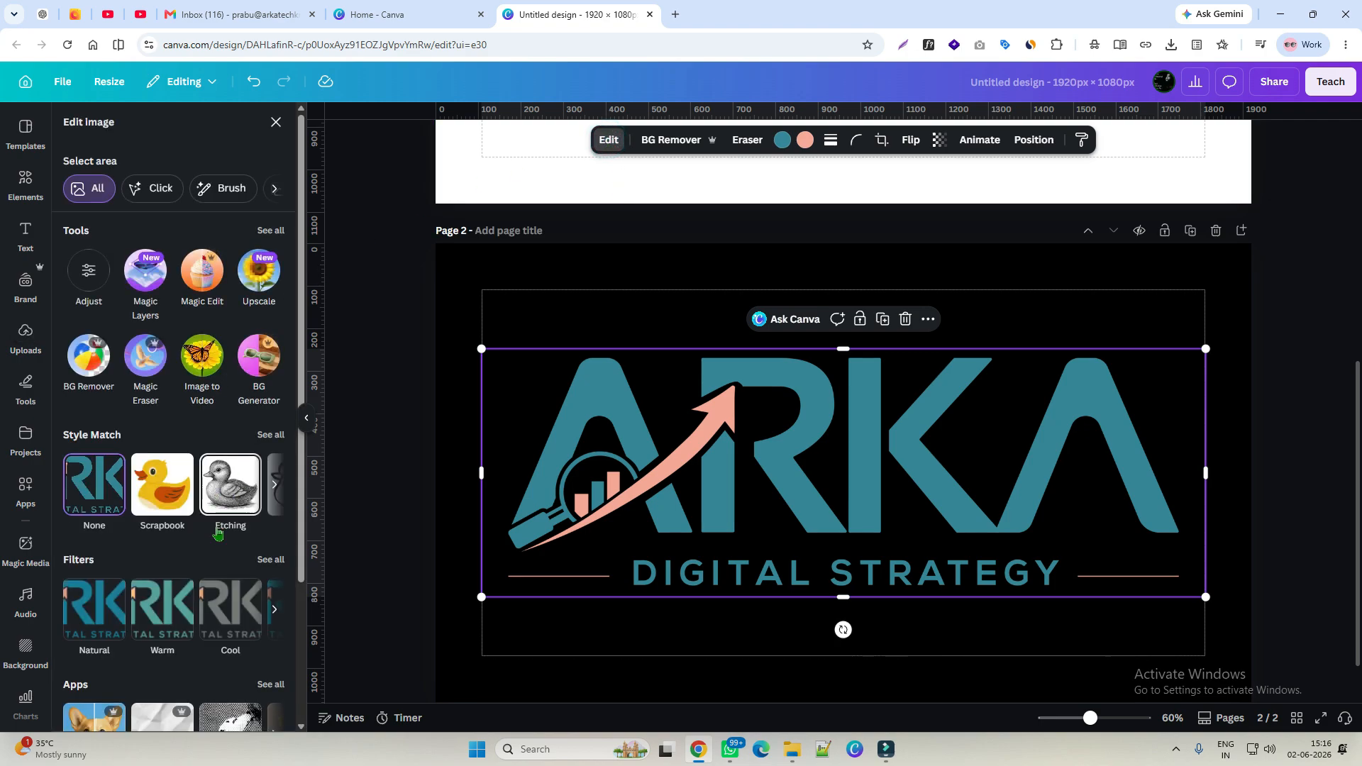
left_click(276, 561)
left_click(276, 521)
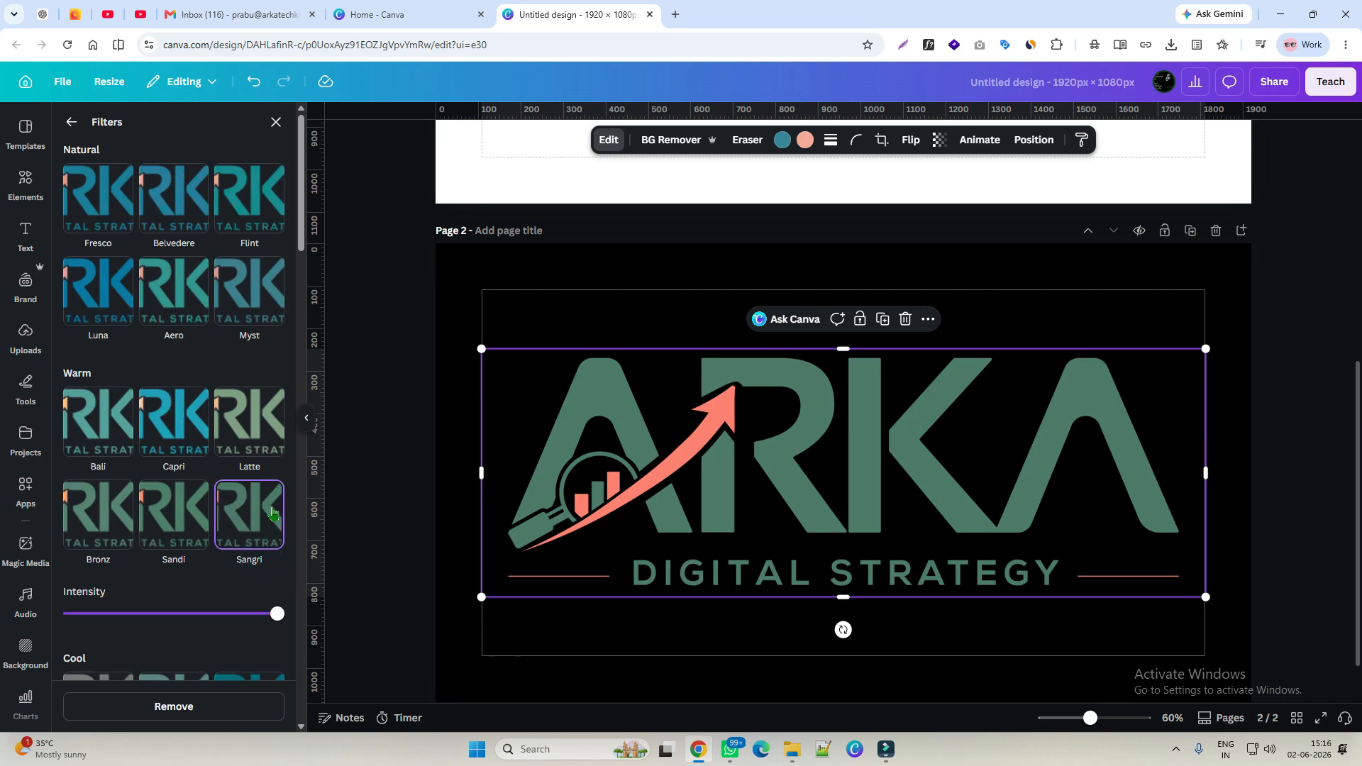
scroll(275, 521, "down", 3)
scroll(248, 399, "down", 10)
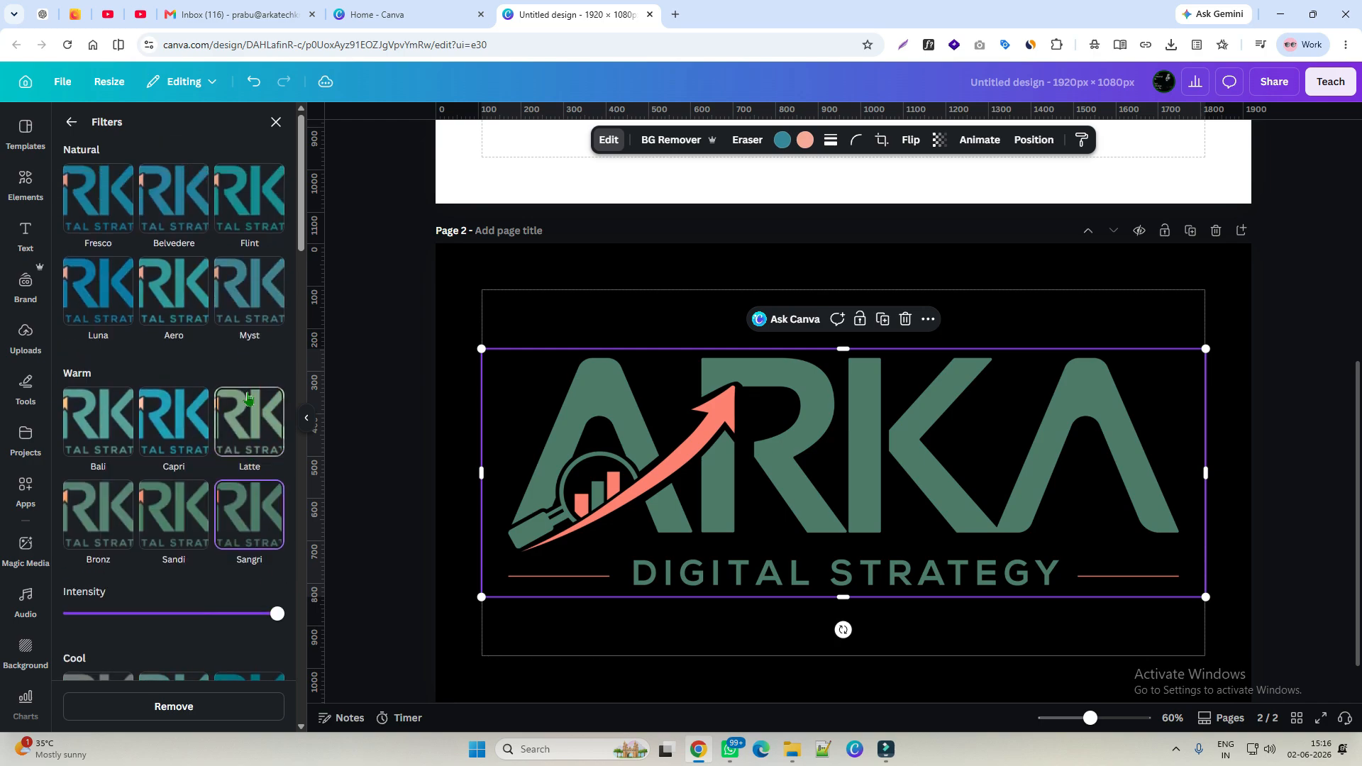
scroll(248, 399, "down", 5)
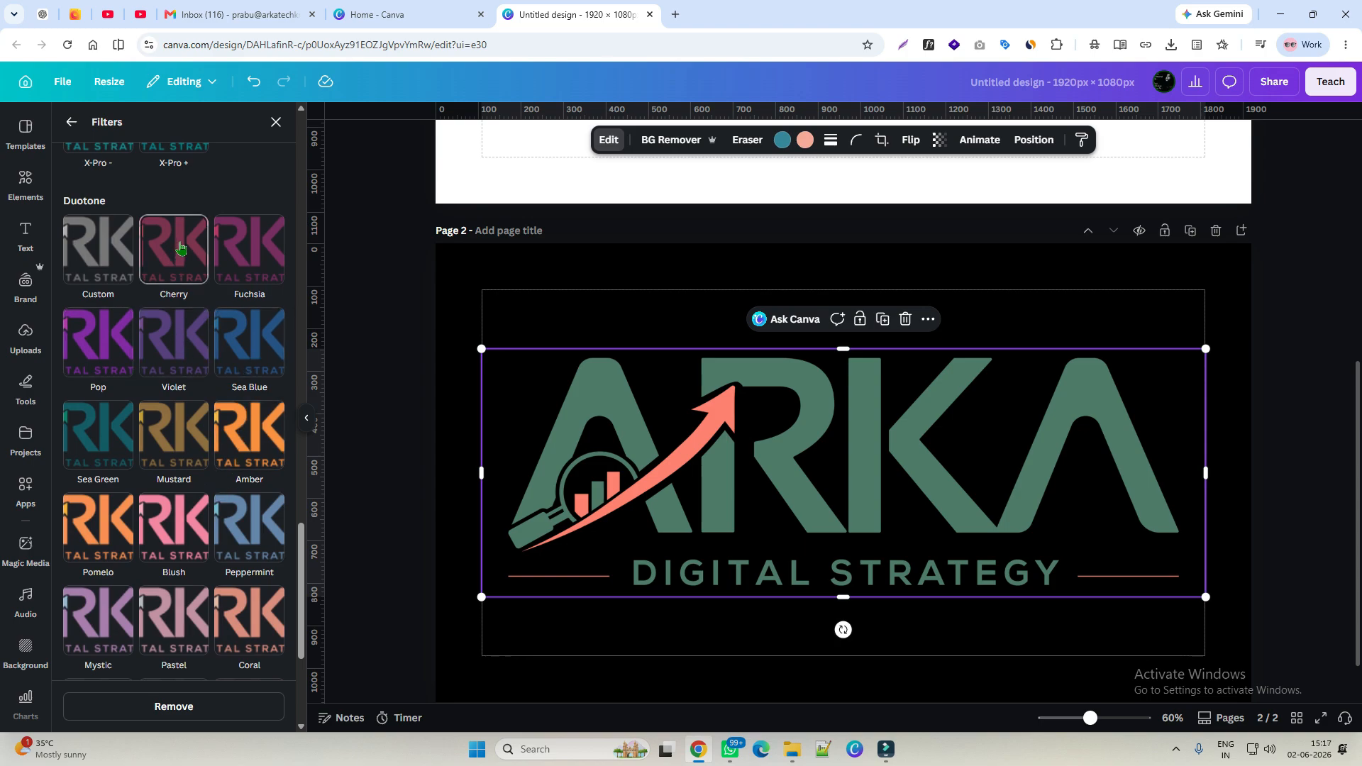
left_click(108, 351)
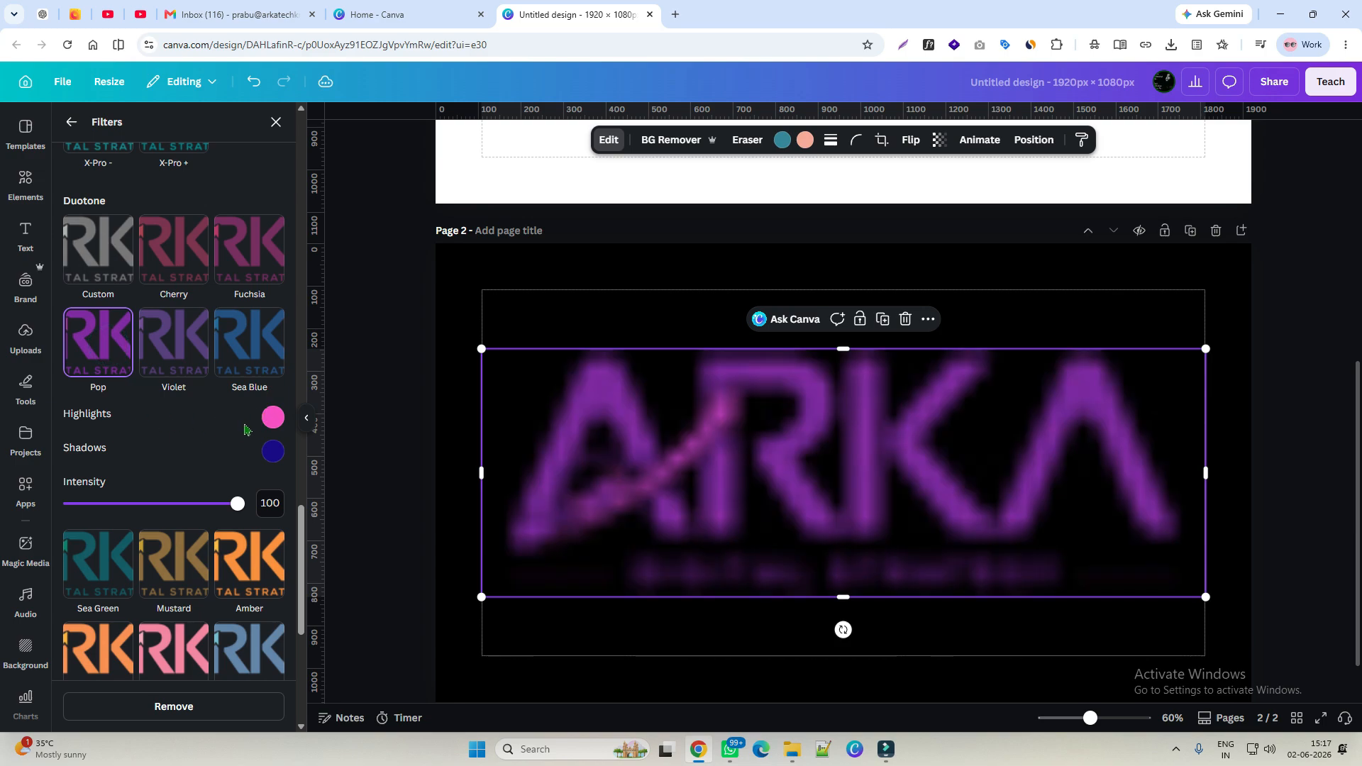
Set the Pop filter's highlights colour to white, #FFF
left_click(272, 416)
left_click(327, 573)
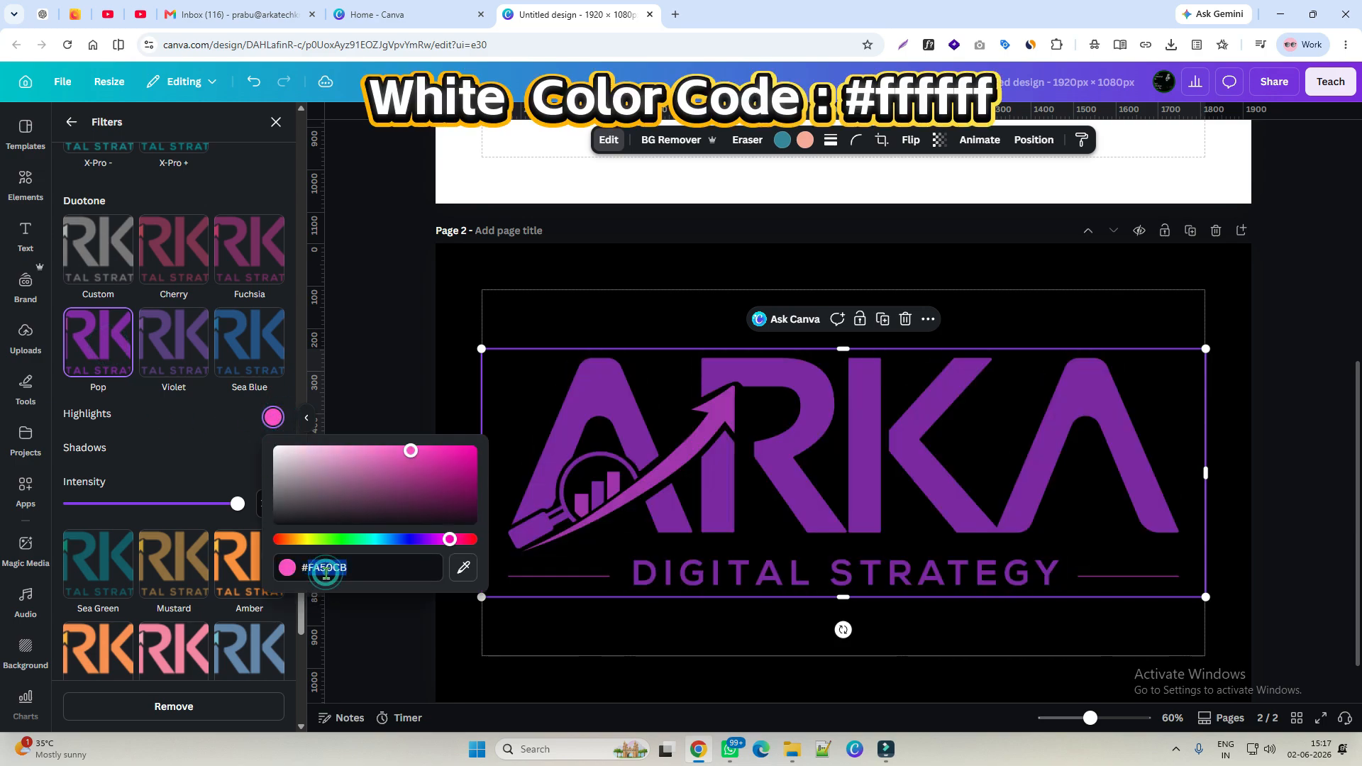
type("FFF")
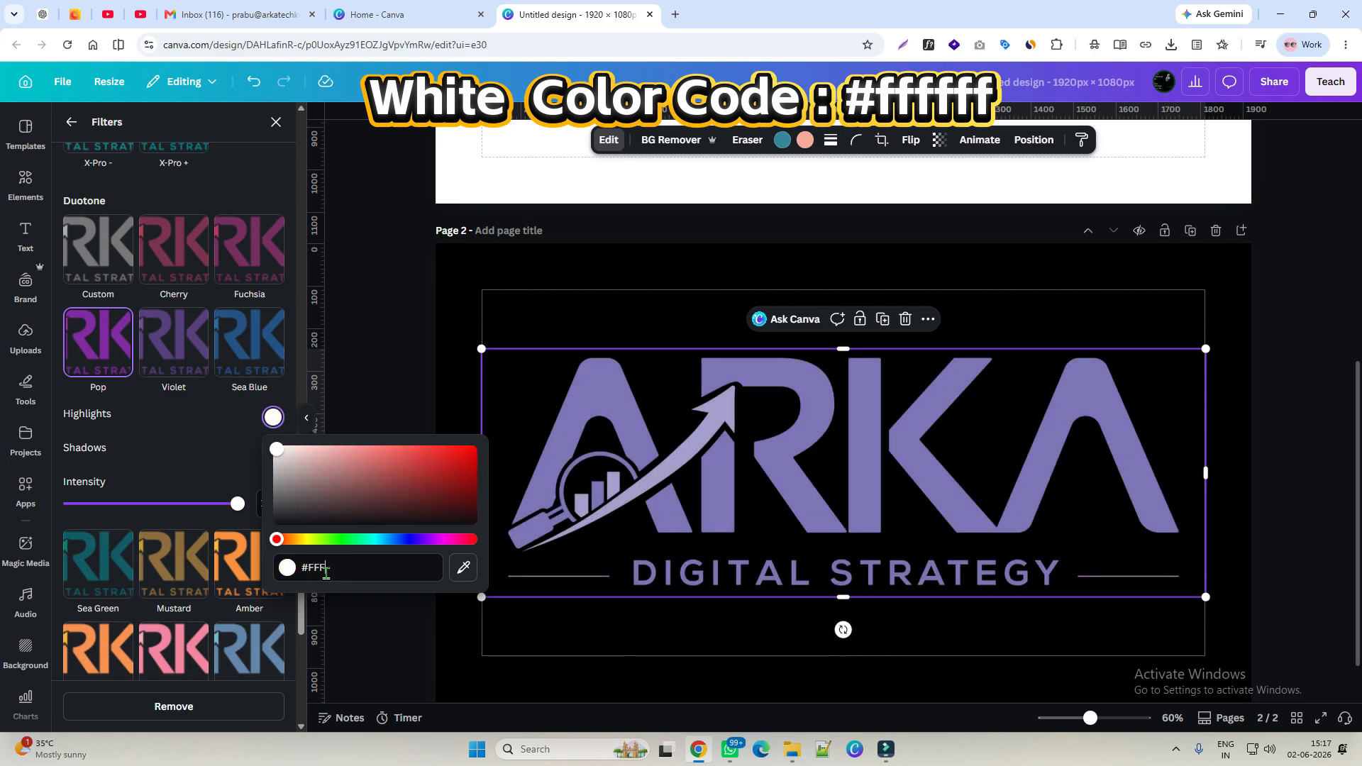
left_click(181, 442)
Set the Pop filter's shadows colour to #FFF and leave the filter settings
left_click(271, 450)
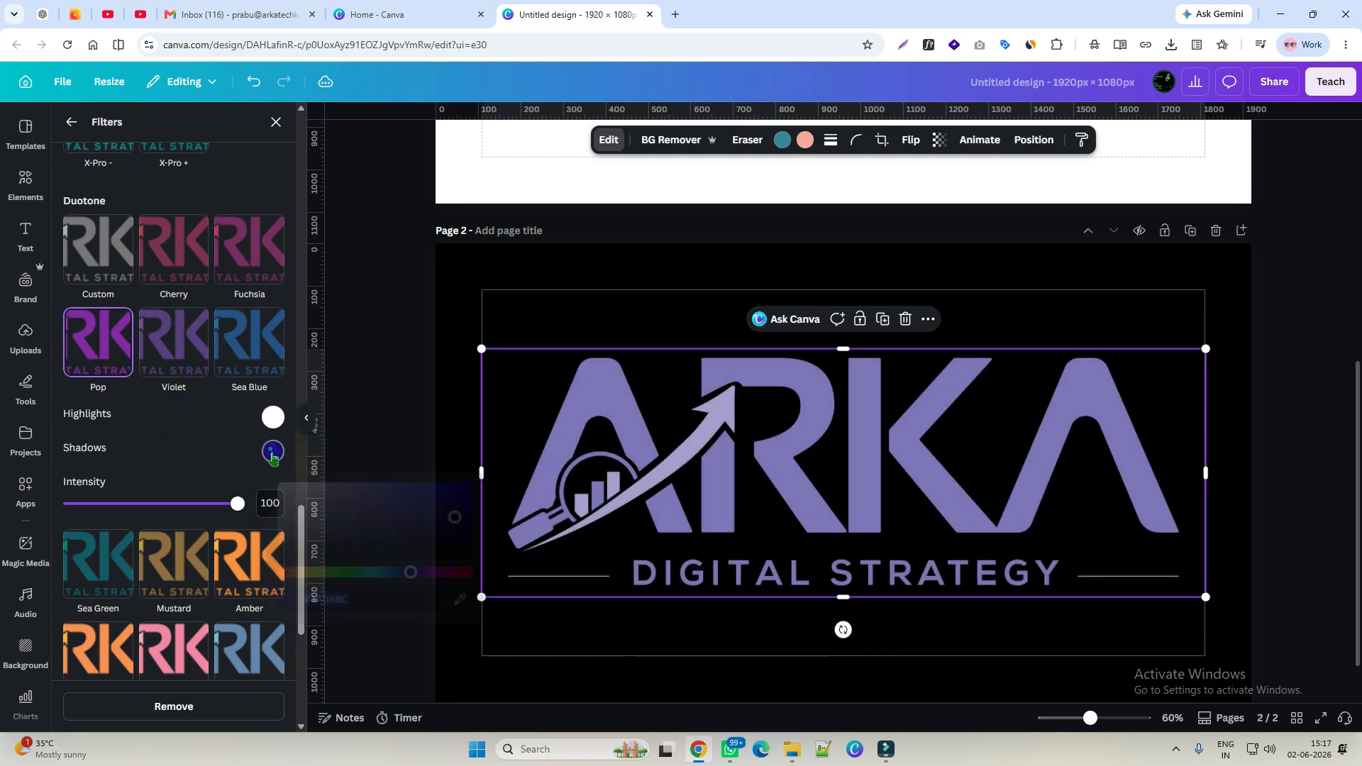
type("FFF")
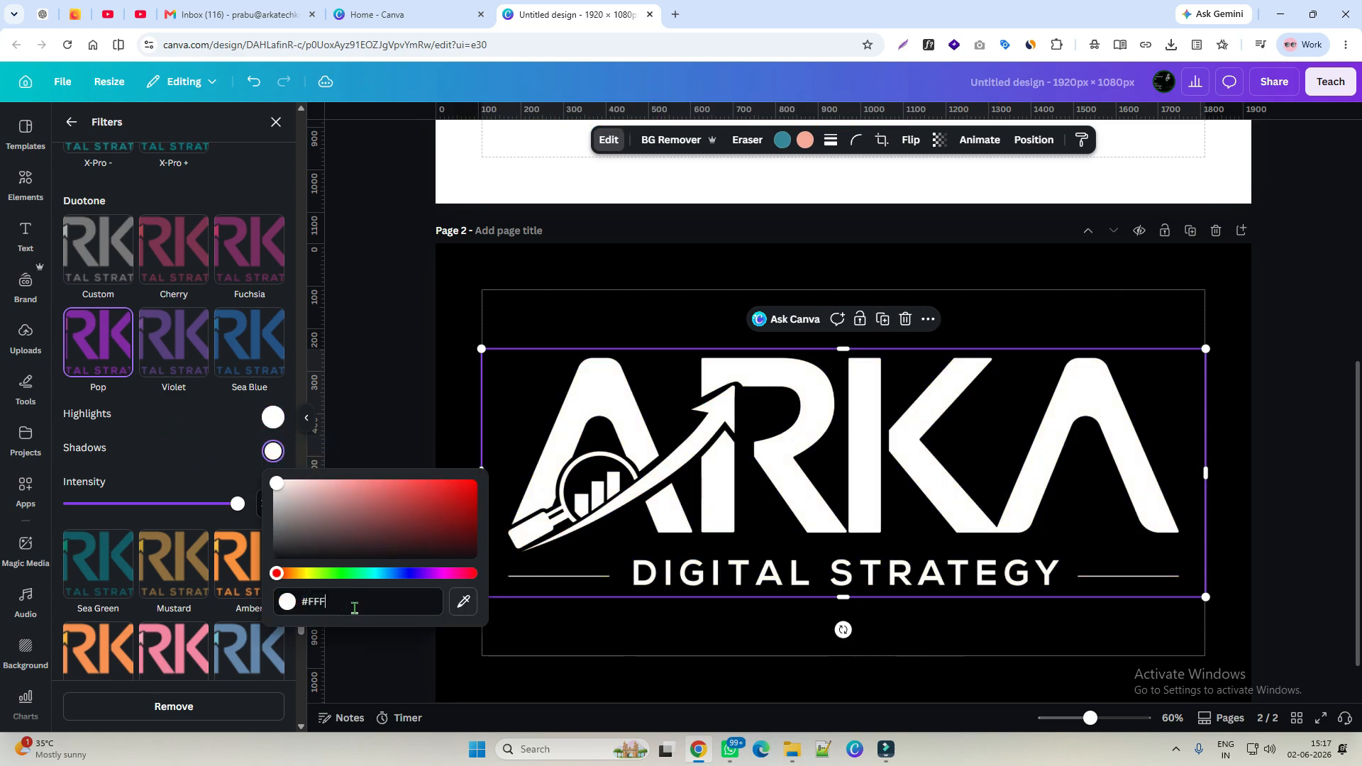
left_click(163, 448)
left_click(368, 412)
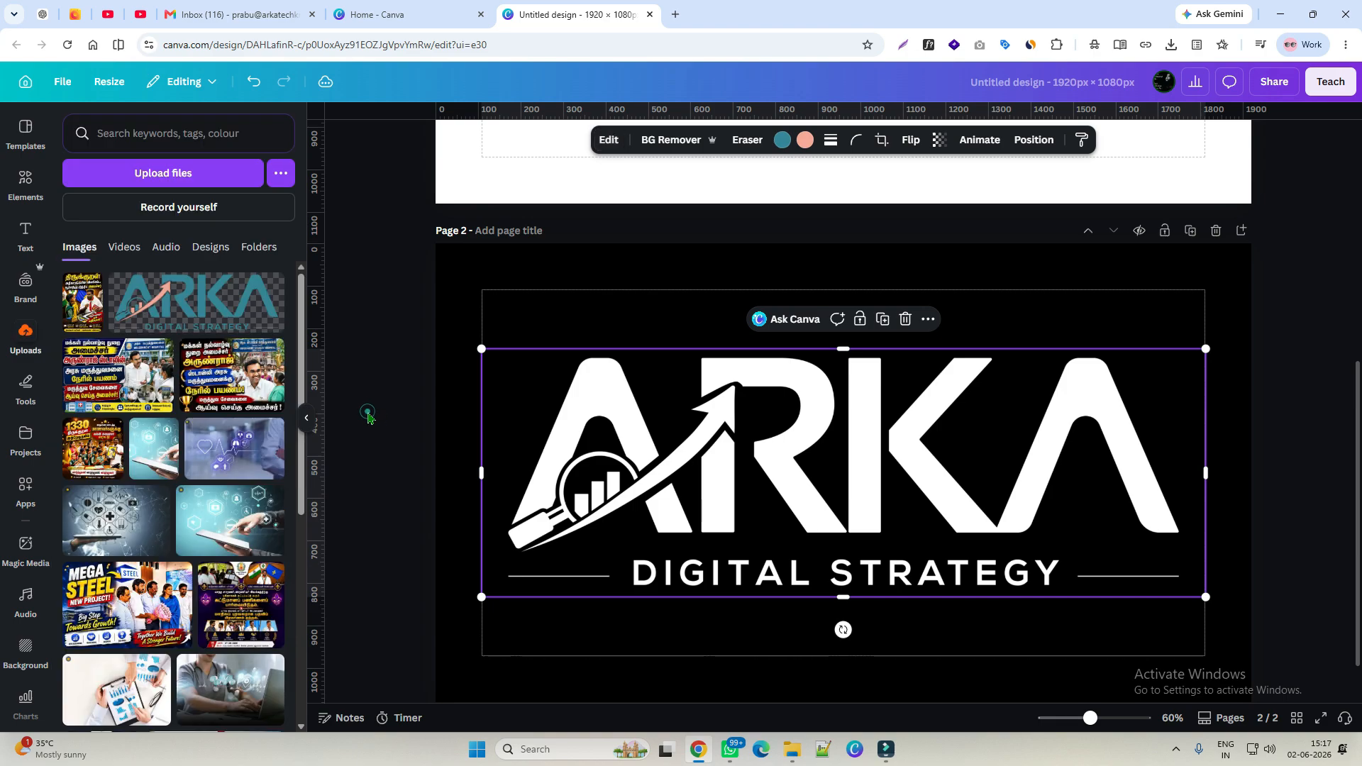
scroll(388, 459, "up", 5)
scroll(387, 459, "down", 6)
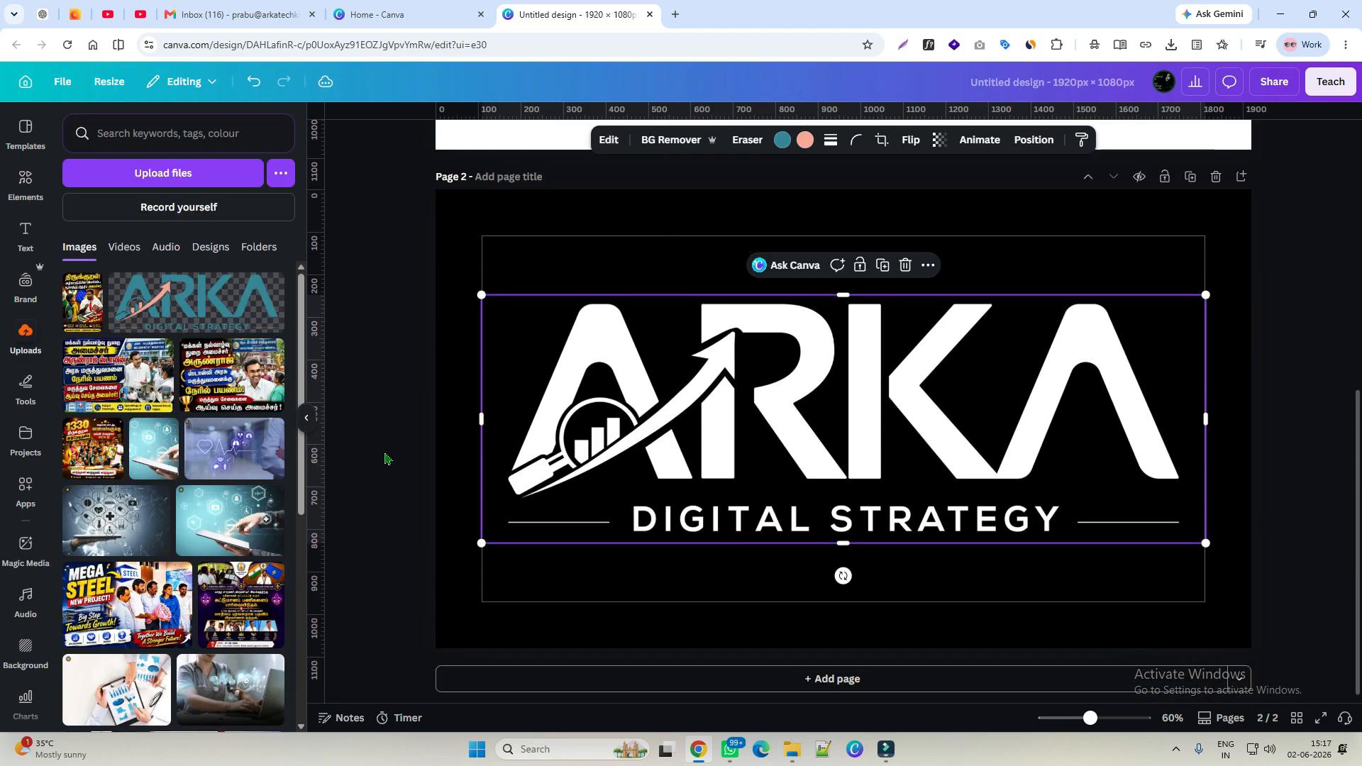
scroll(387, 459, "up", 5)
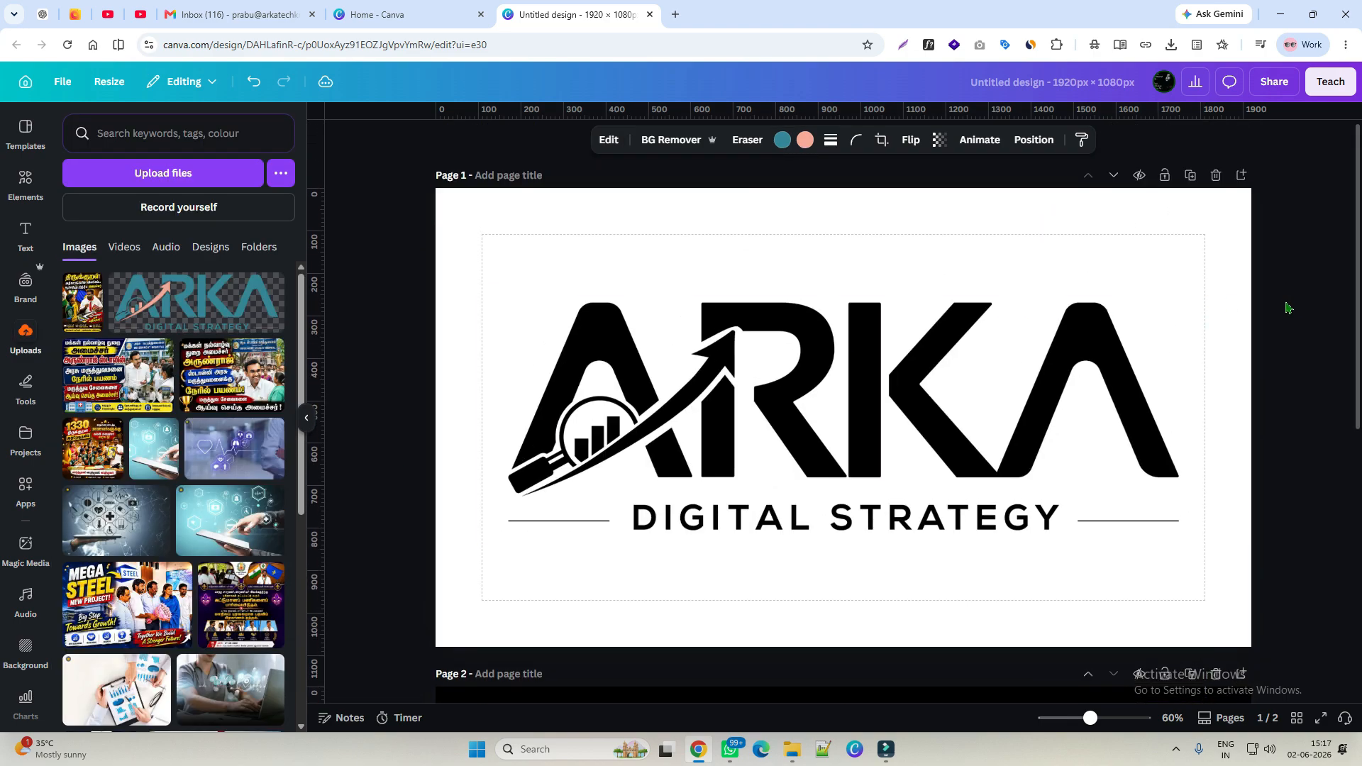
Download pages 1–2 of the design as PNG with a transparent background
left_click(1299, 298)
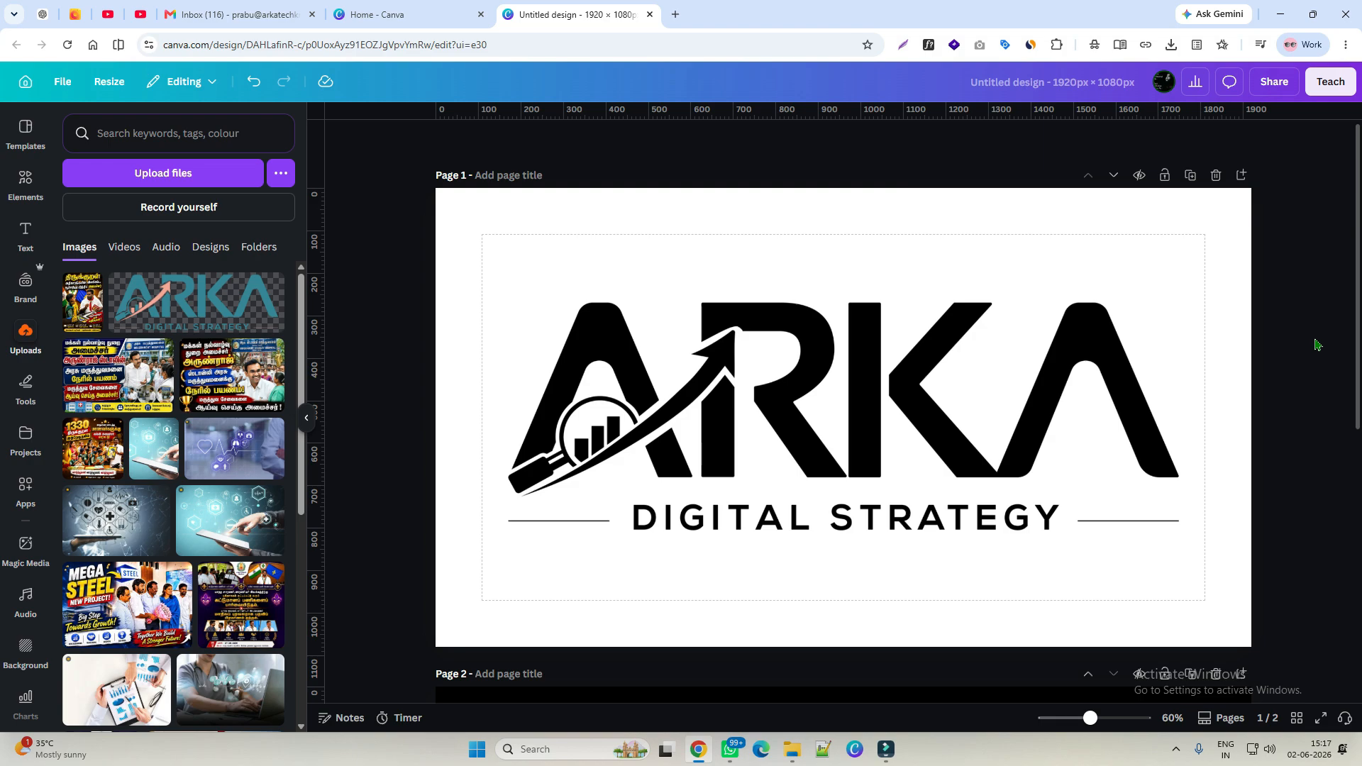
left_click(1277, 84)
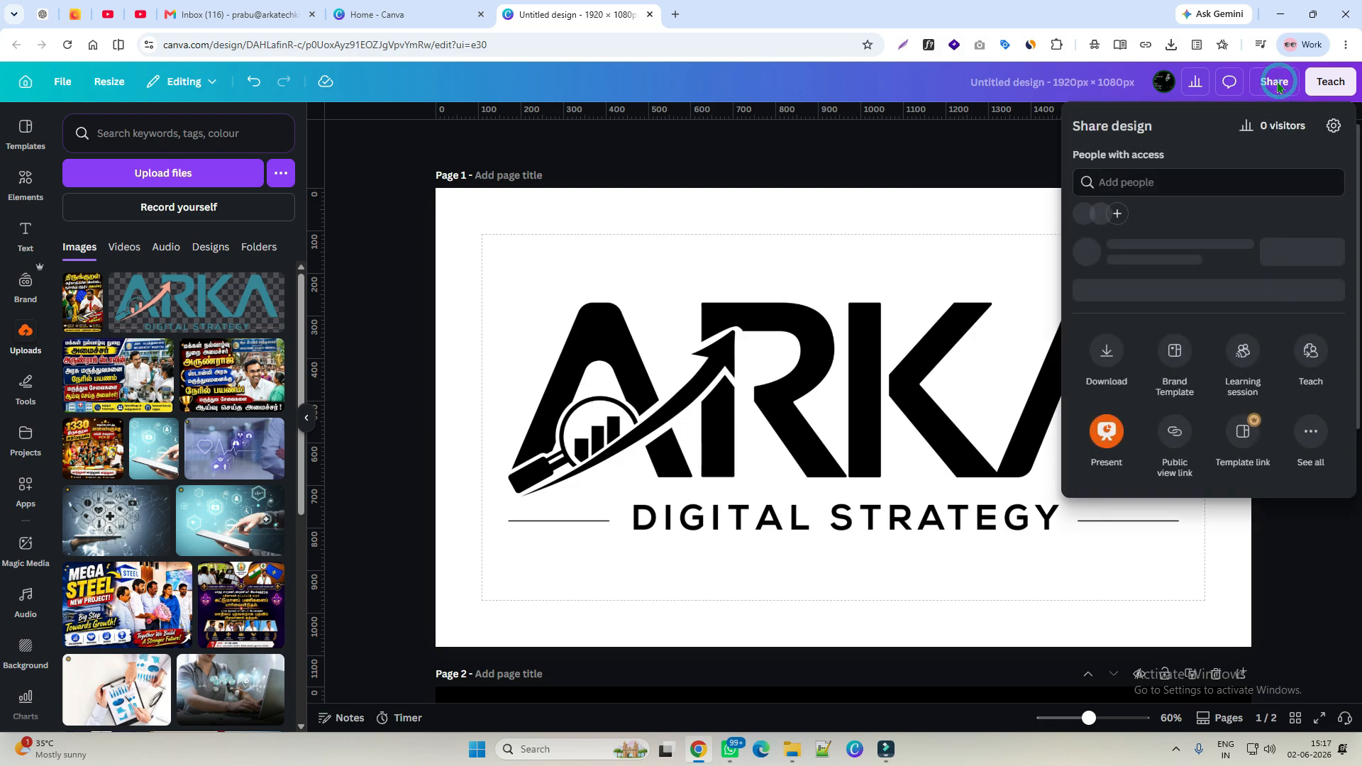
left_click(1108, 415)
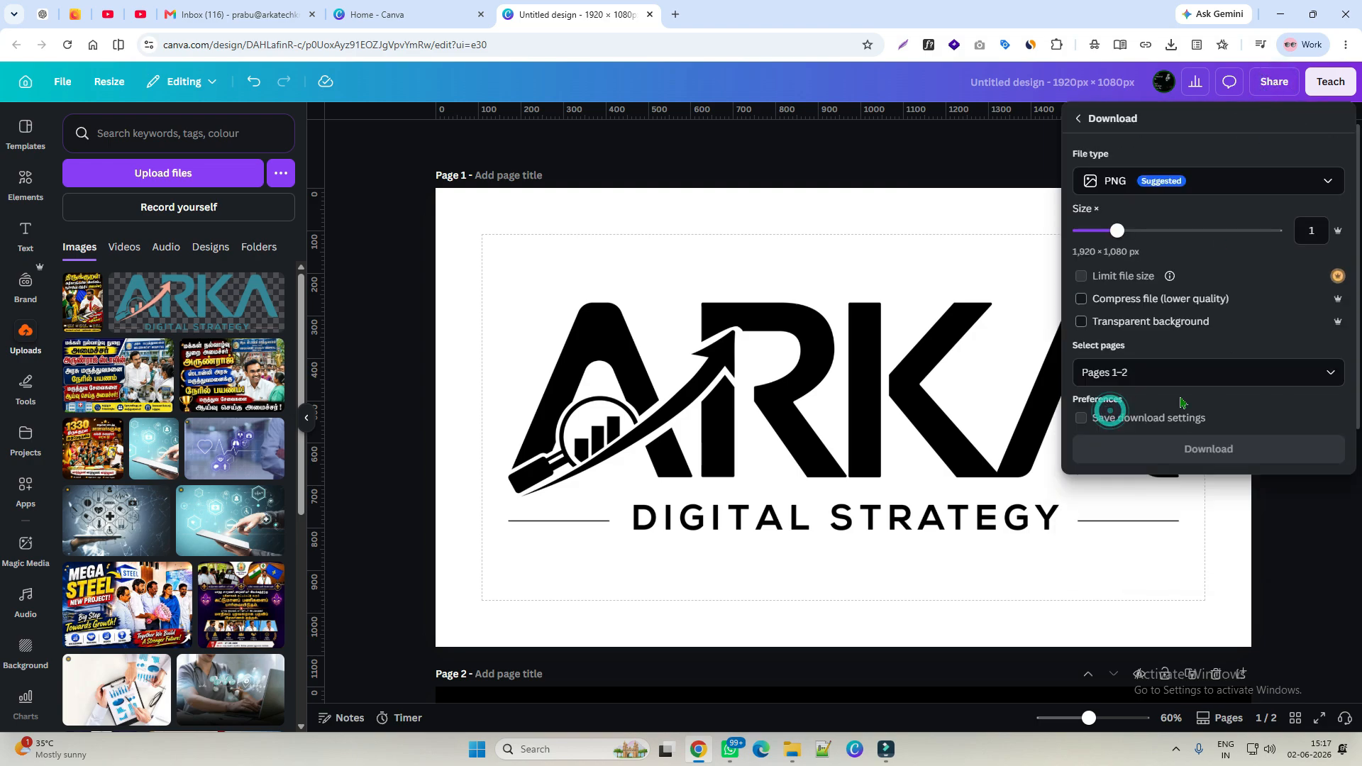
left_click(1145, 373)
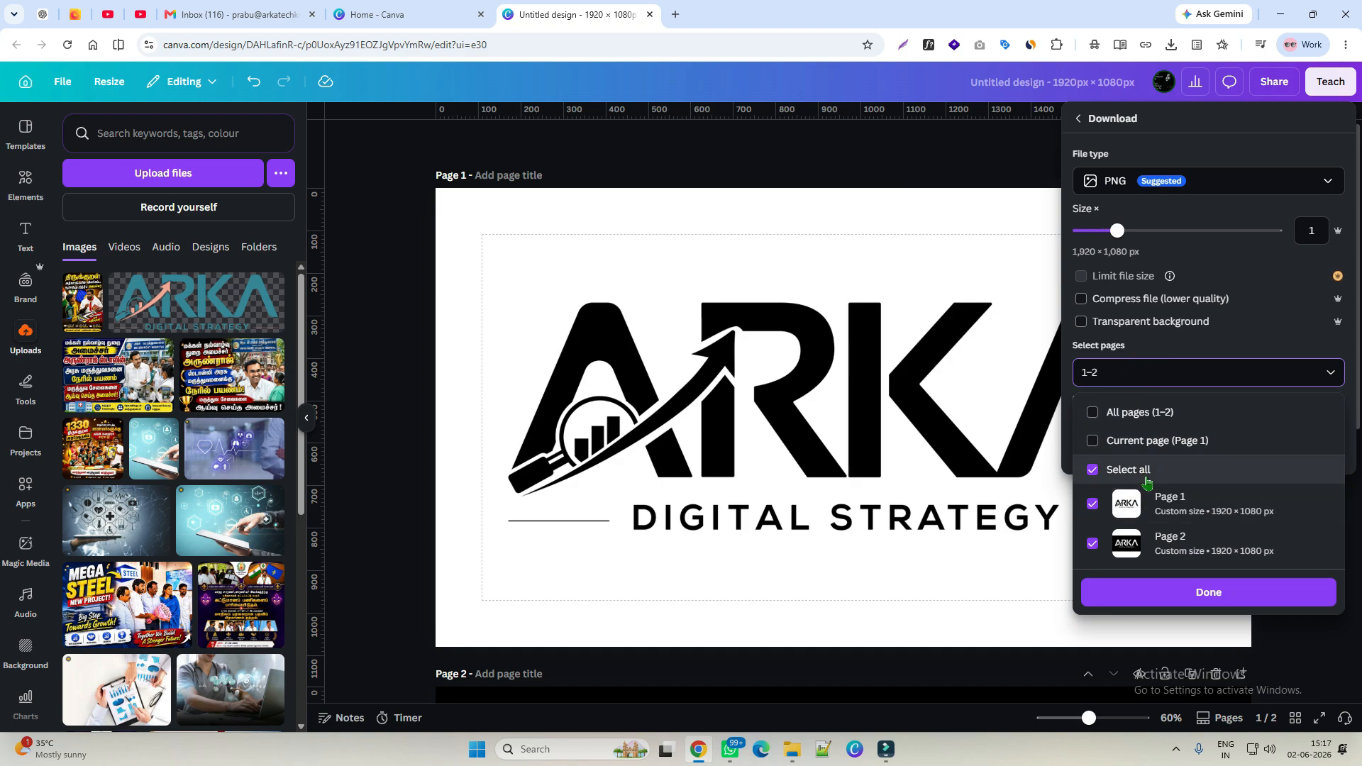
left_click(1124, 323)
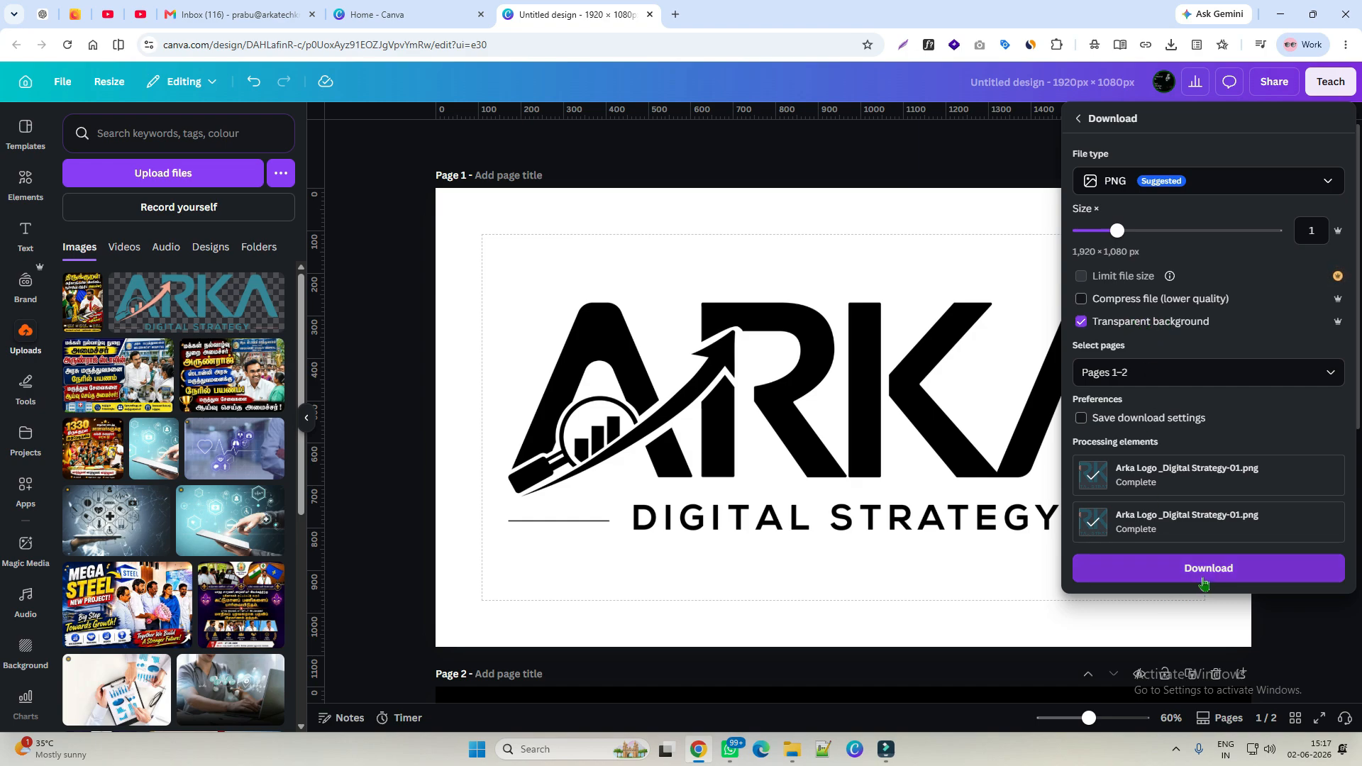
left_click(1266, 569)
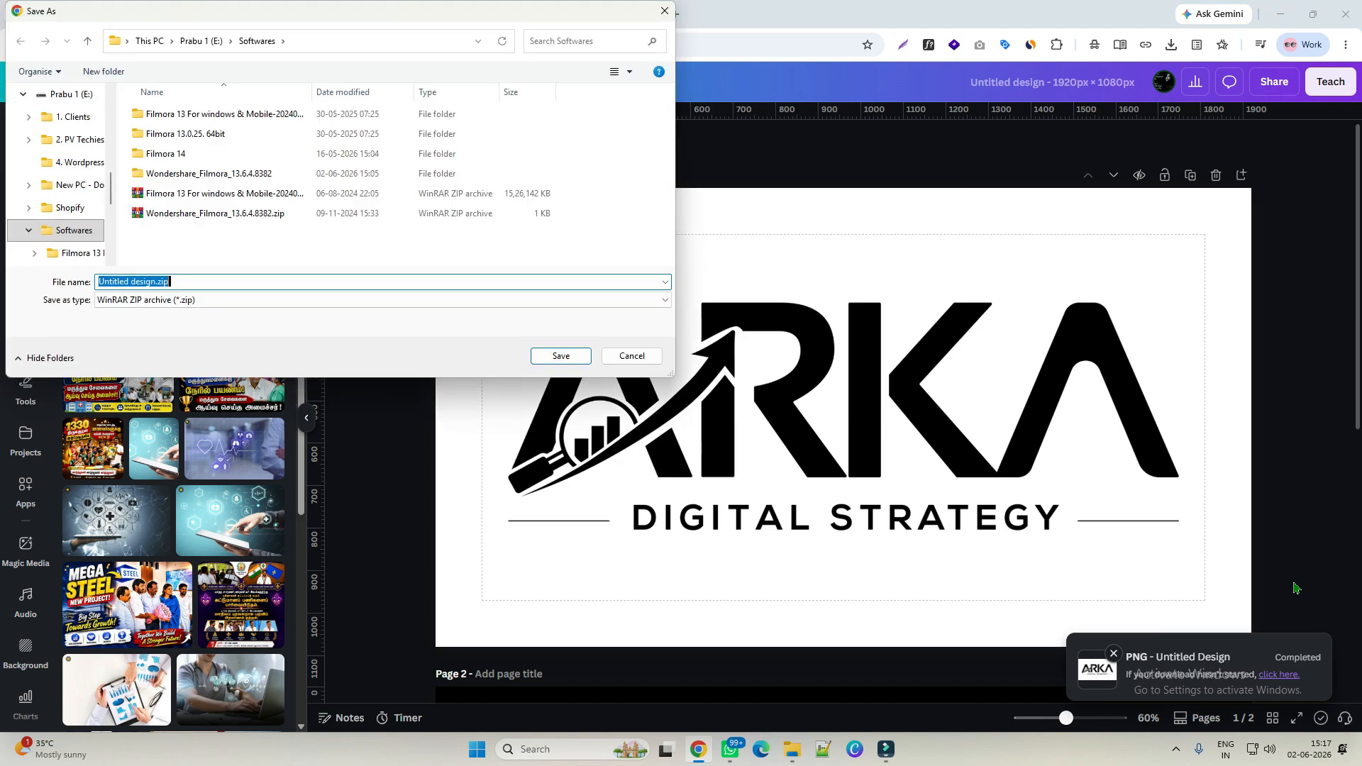
Save the downloaded ZIP archive in the Downloads folder under the name Logo
scroll(114, 135, "up", 3)
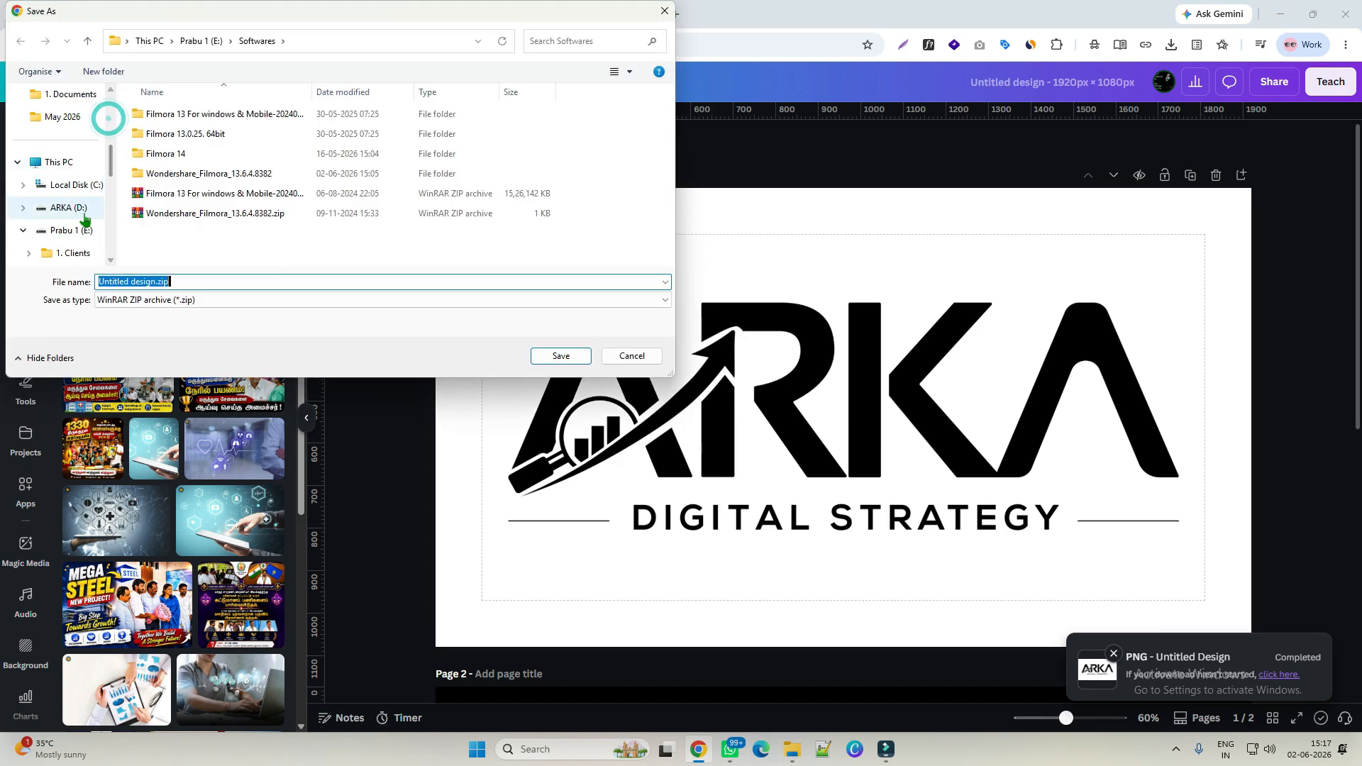
scroll(71, 141, "up", 5)
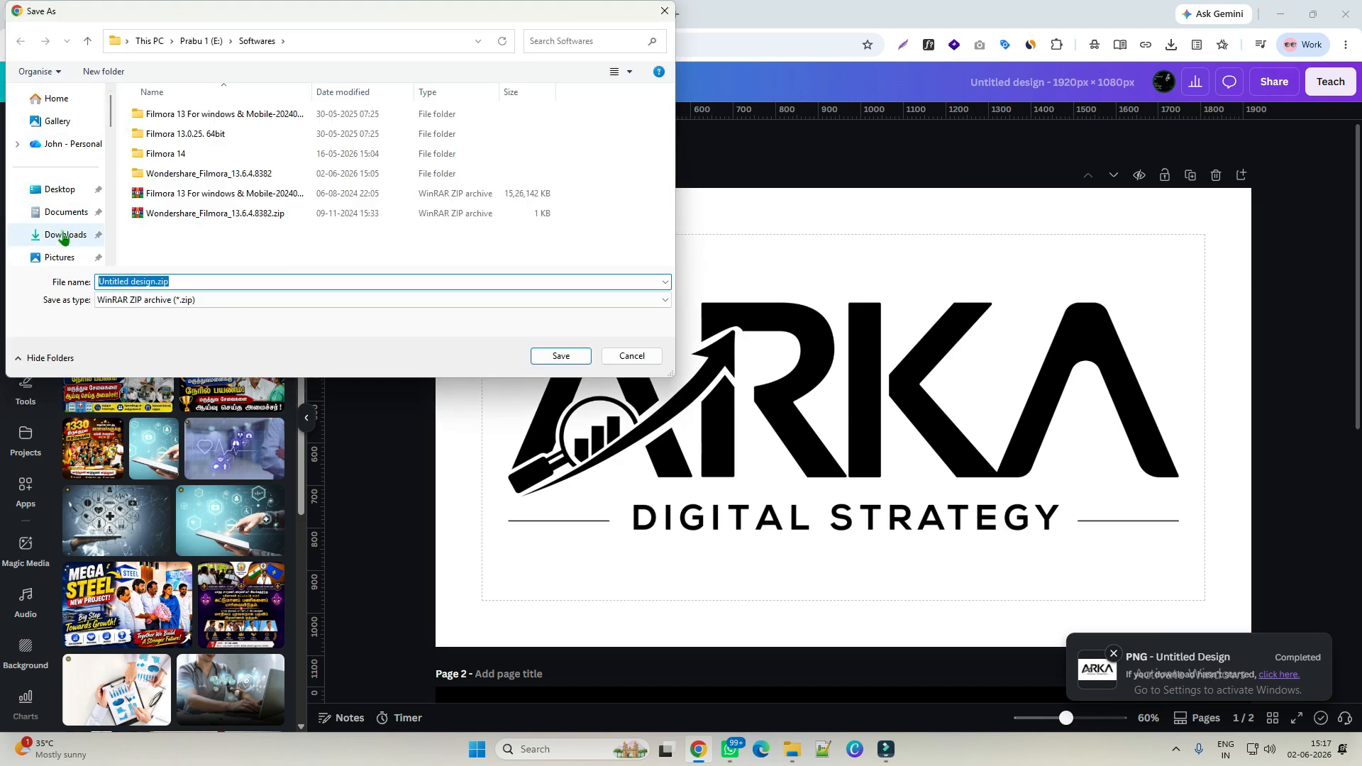
left_click(63, 234)
triple_click(173, 286)
type("Log")
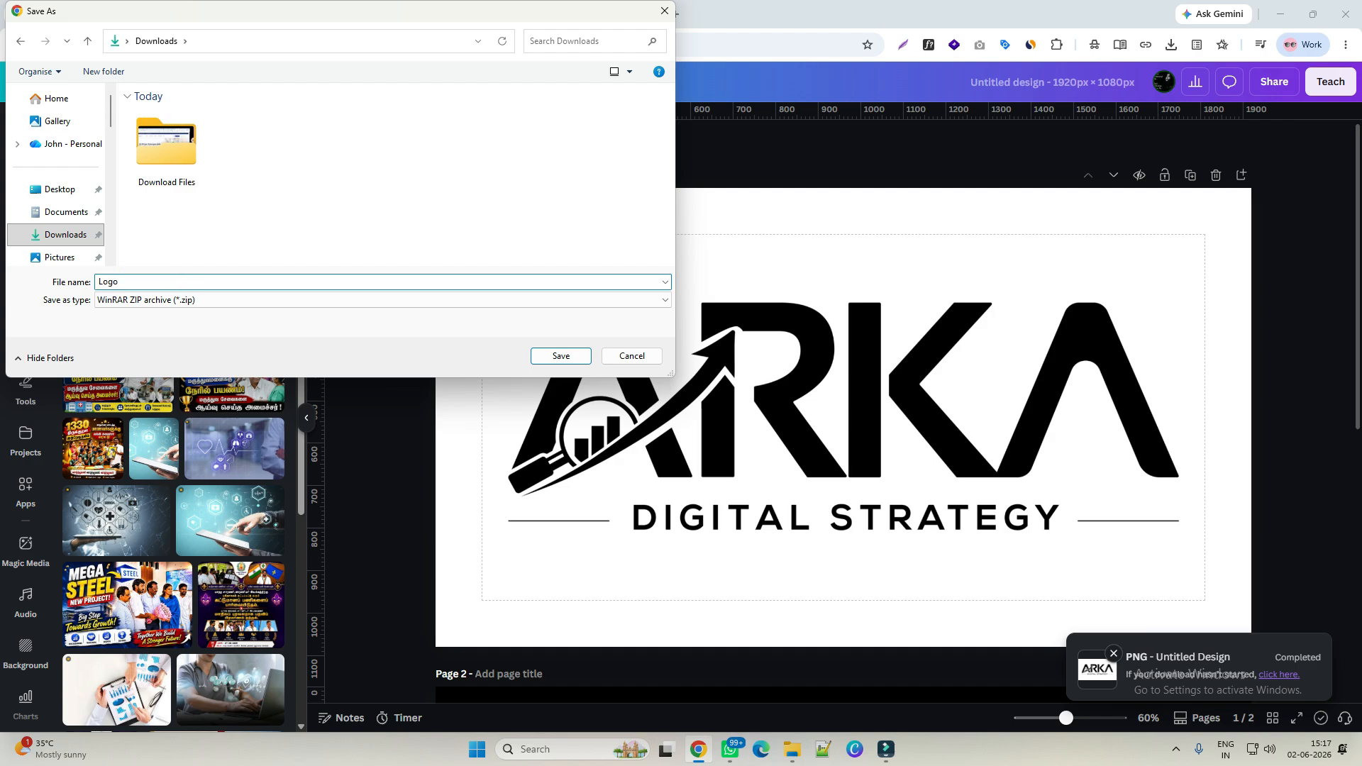
type("o")
key("Return")
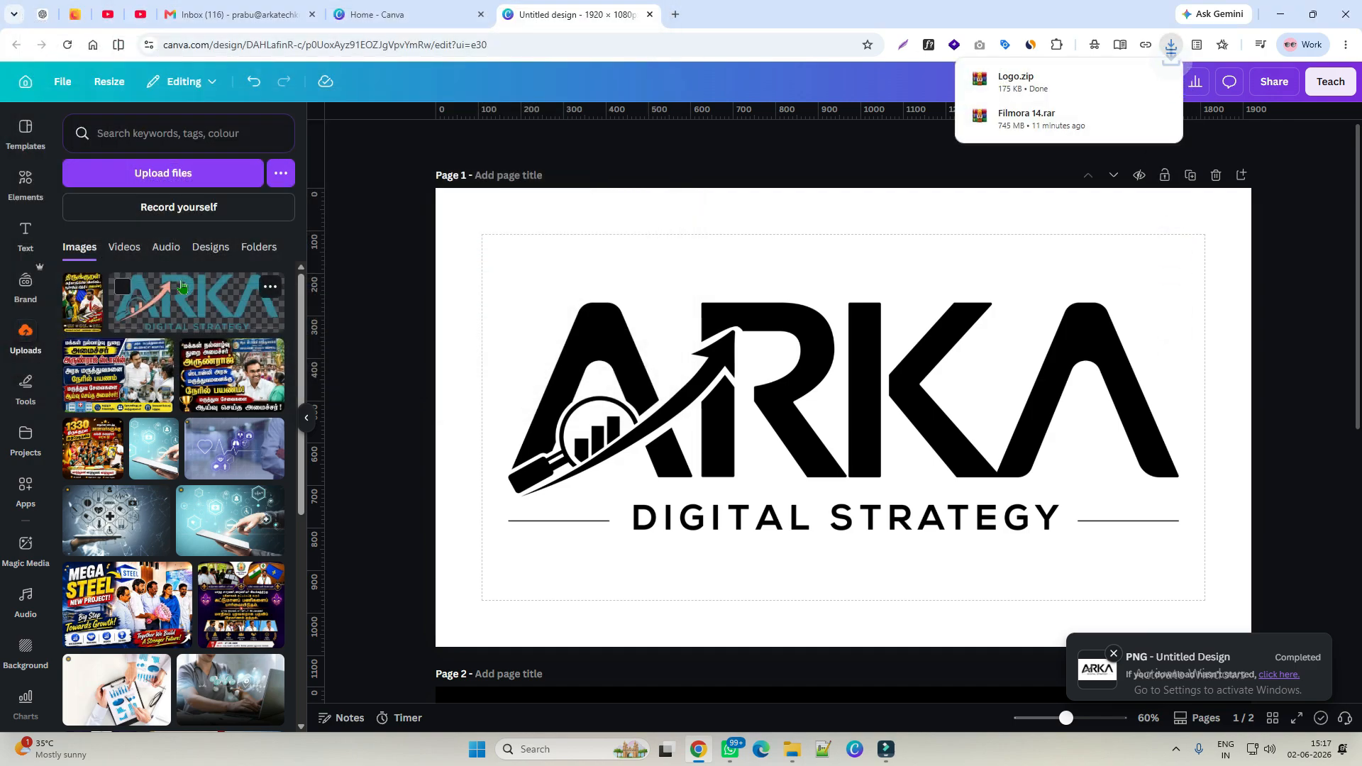
Download pages 1–2 as PNG without a transparent background and save the archive in Downloads as Logo 1
left_click(1299, 285)
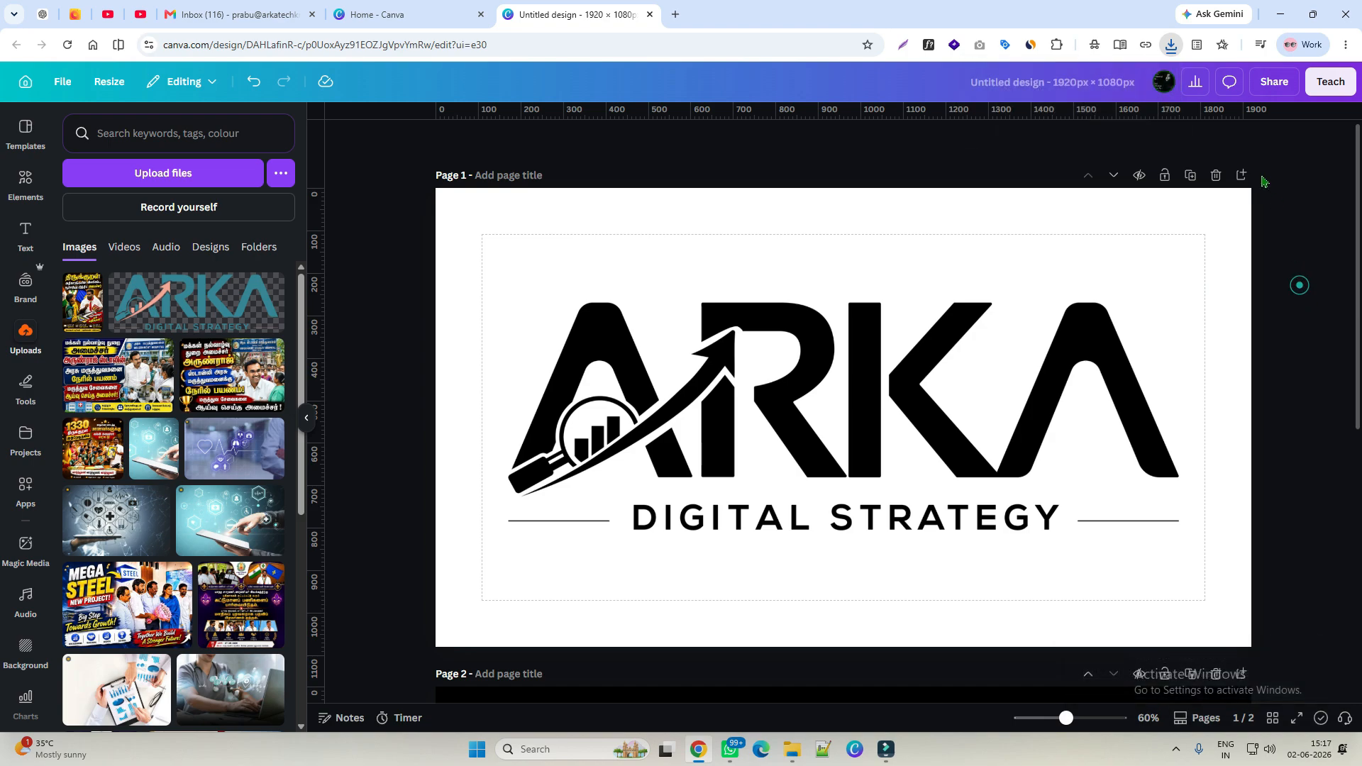
left_click(1281, 90)
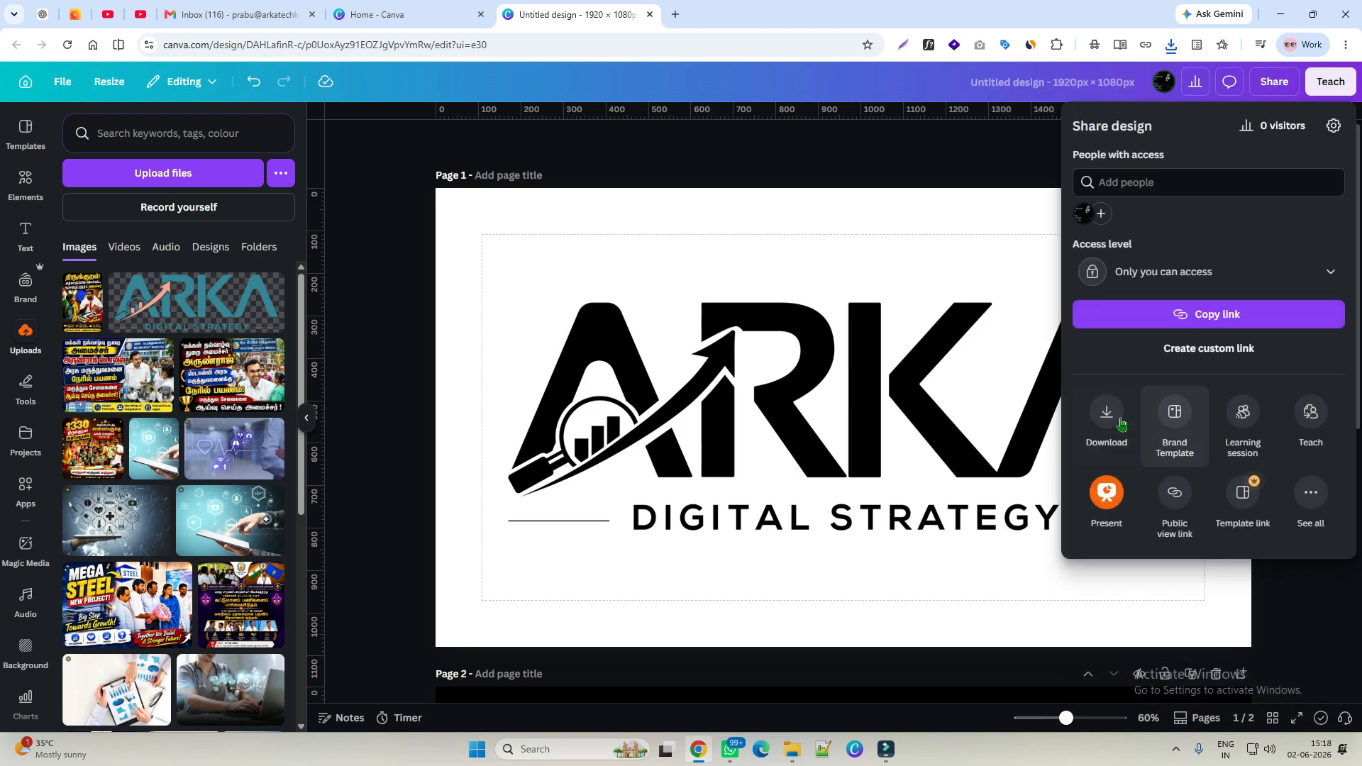
left_click(1110, 417)
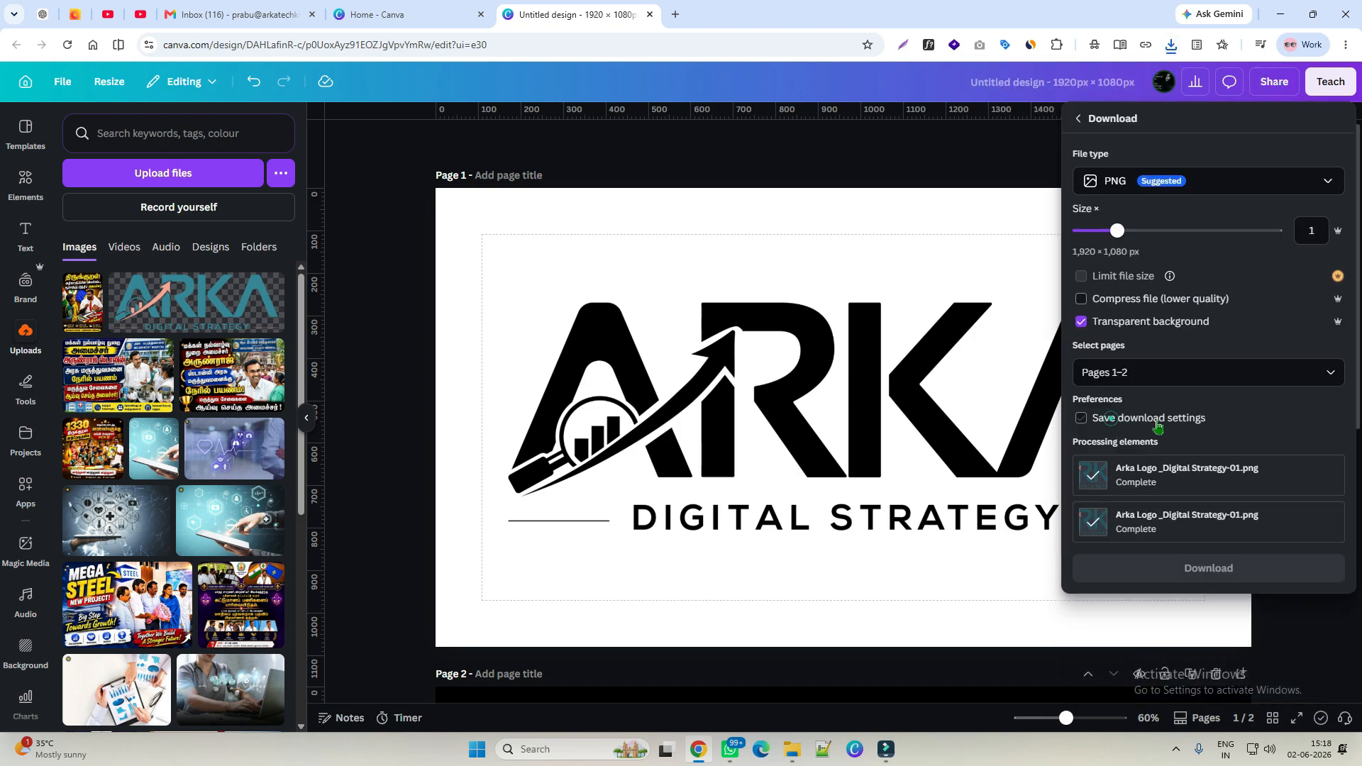
left_click(1108, 325)
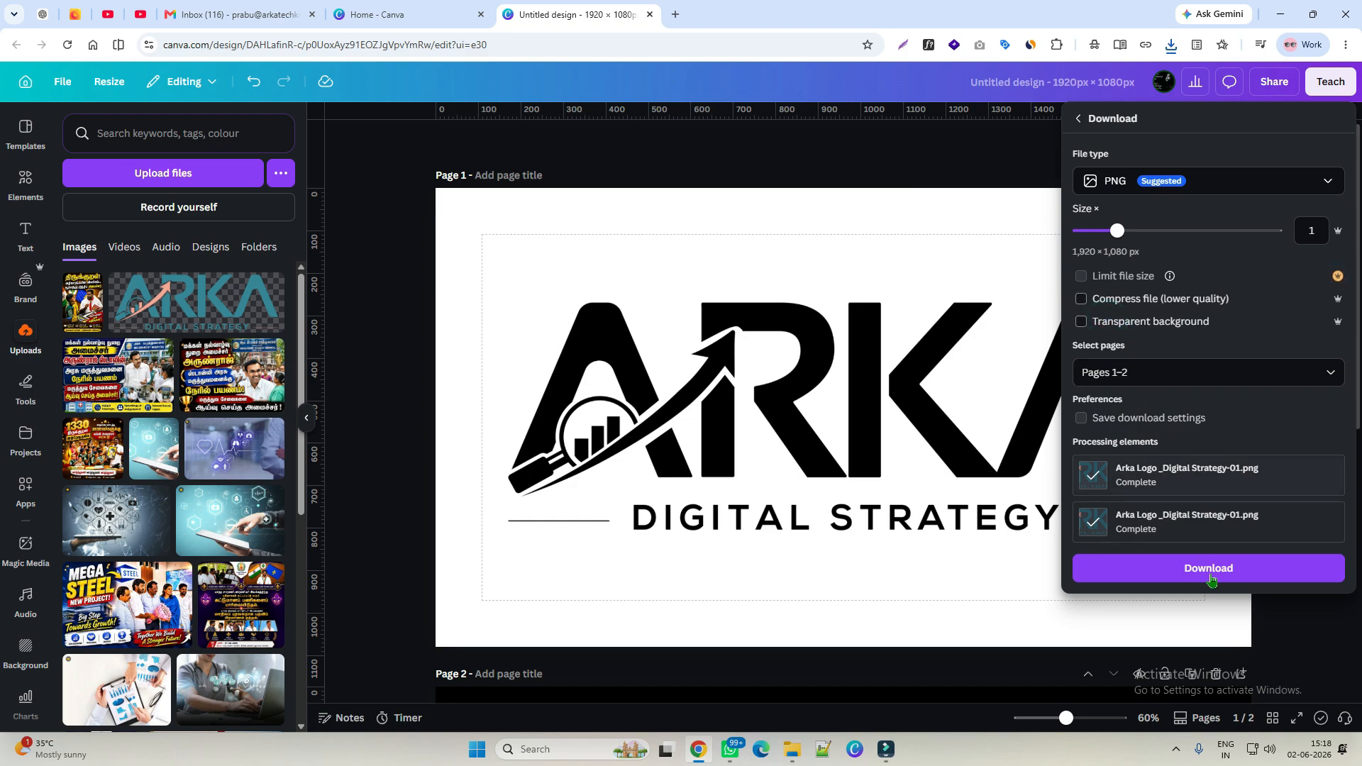
left_click(1261, 569)
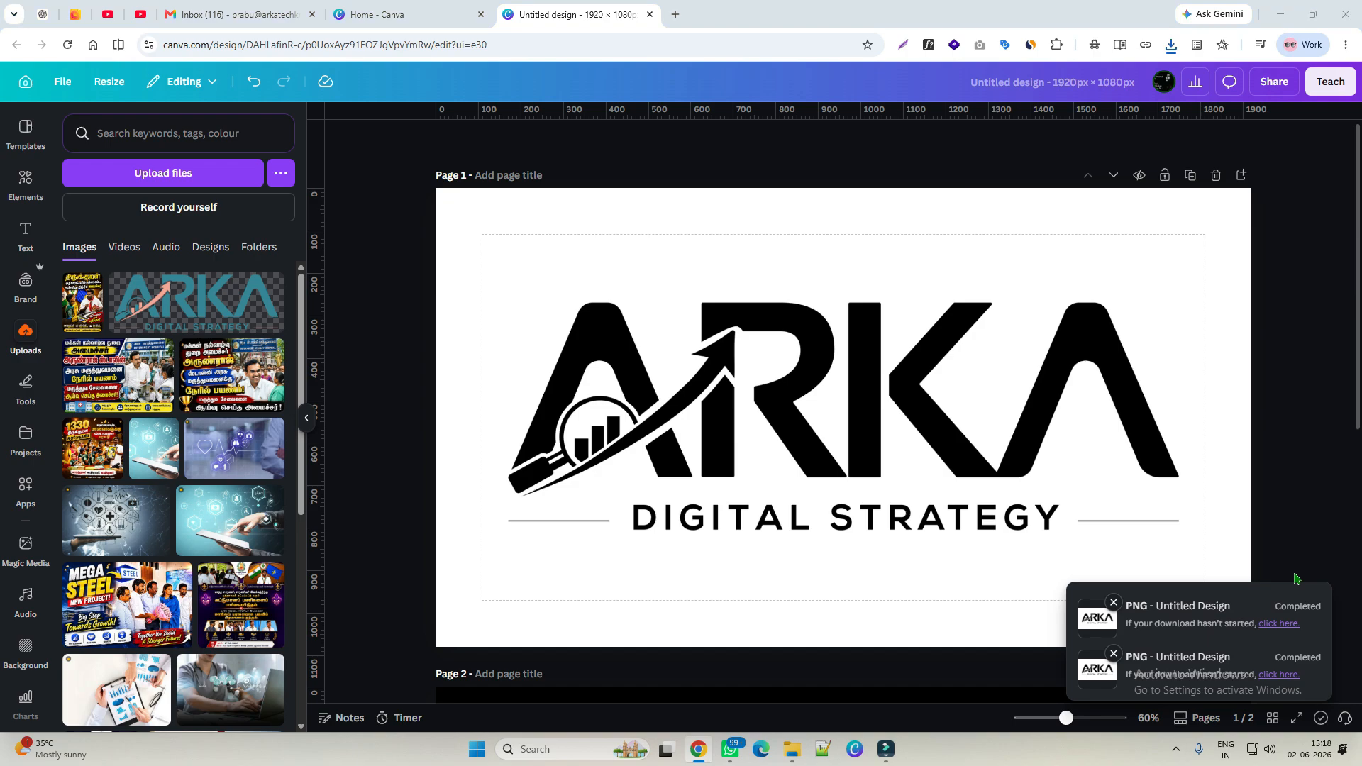
type("Logo 1")
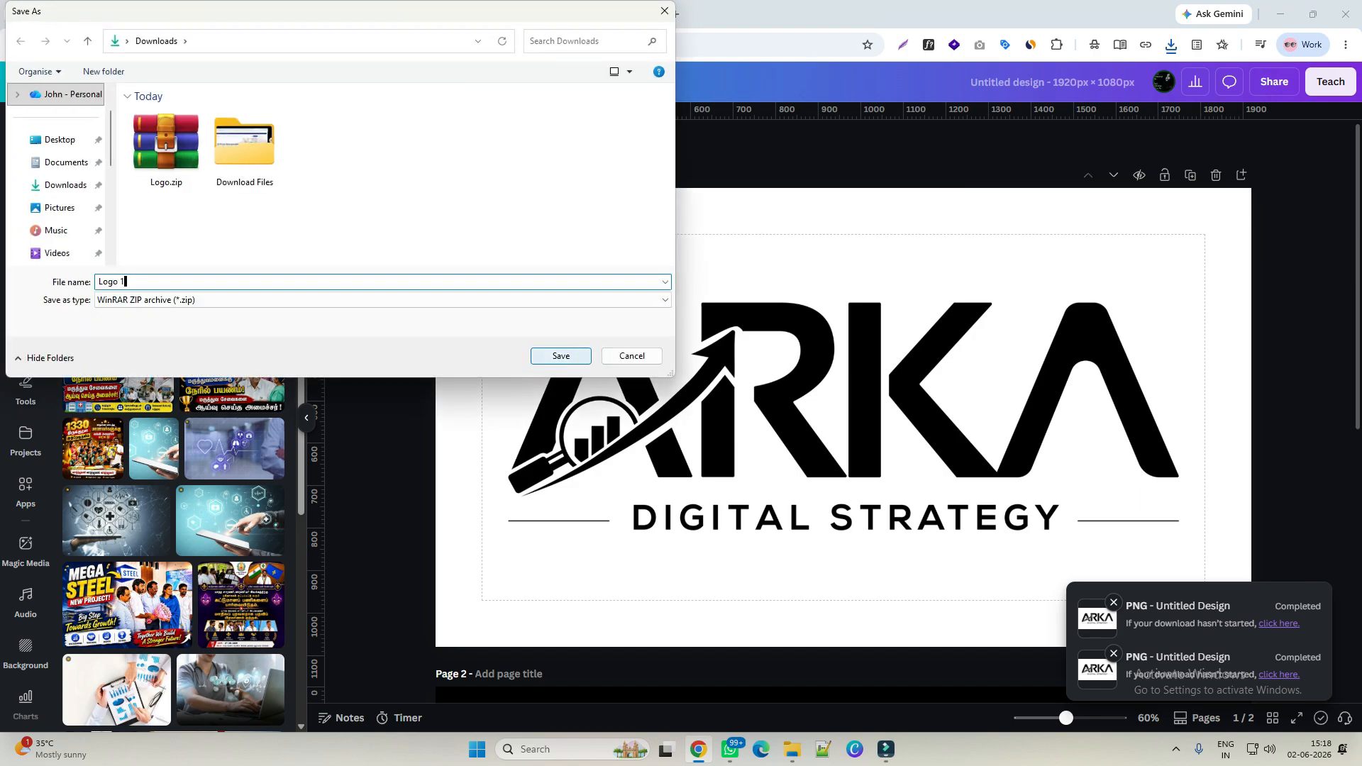
key("Return")
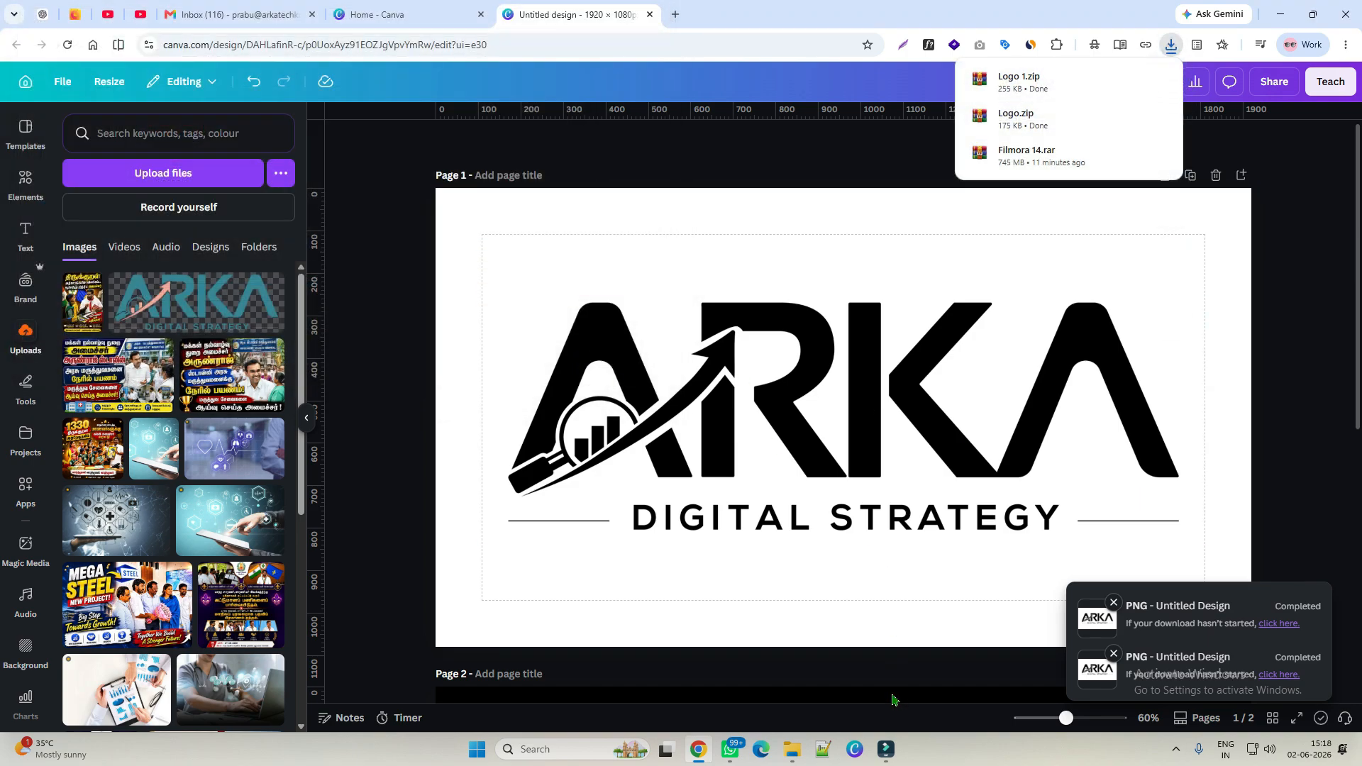
Switch to the Downloads folder in File Explorer and extract Logo.zip into its own Logo folder
mouse_move(787, 747)
left_click(869, 674)
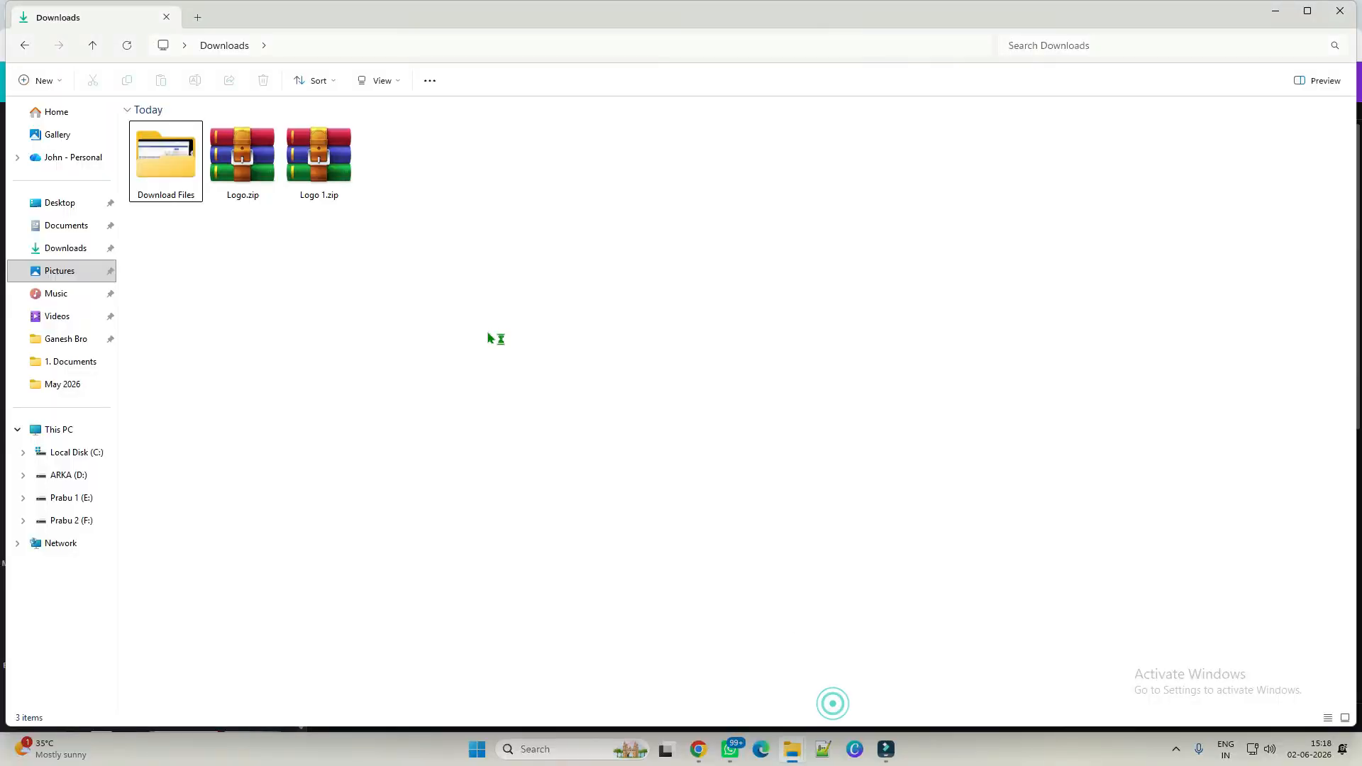
left_click(219, 156)
right_click(236, 159)
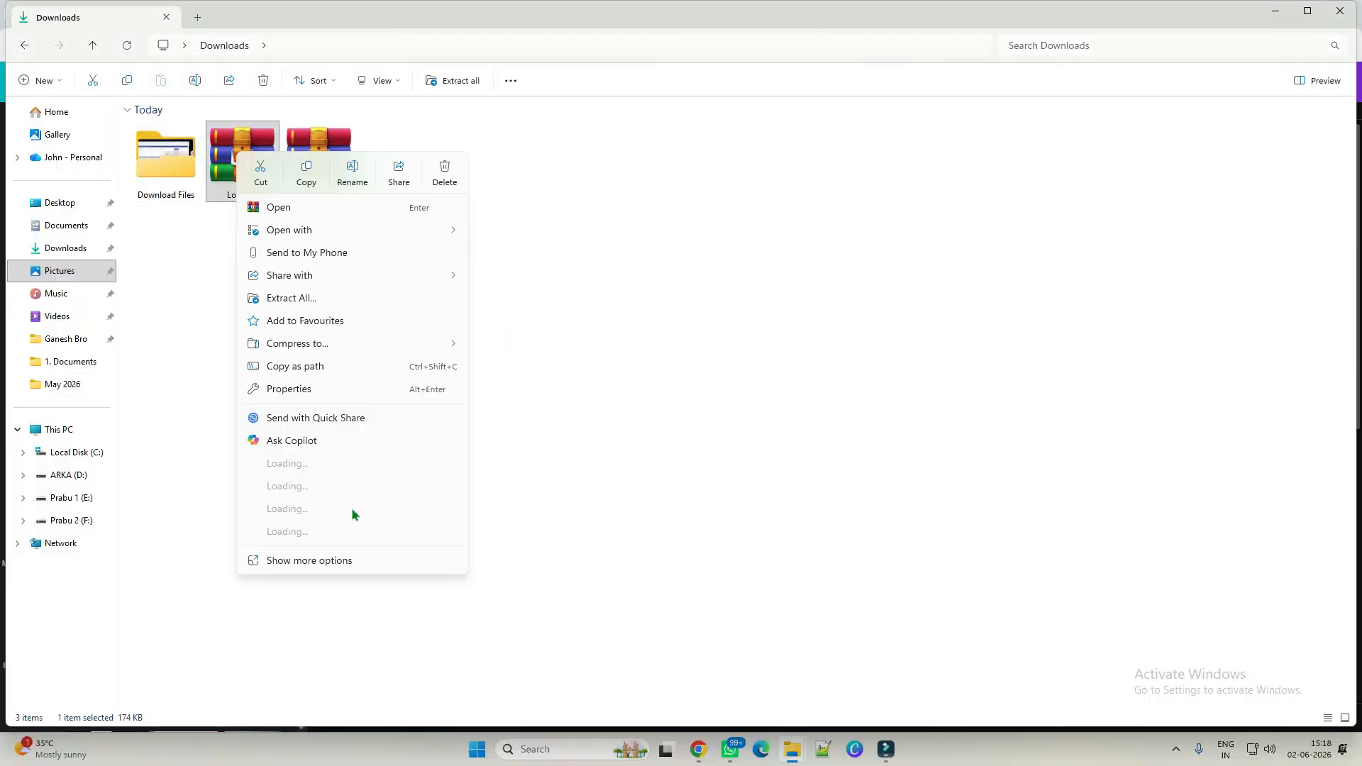
mouse_move(378, 518)
left_click(526, 556)
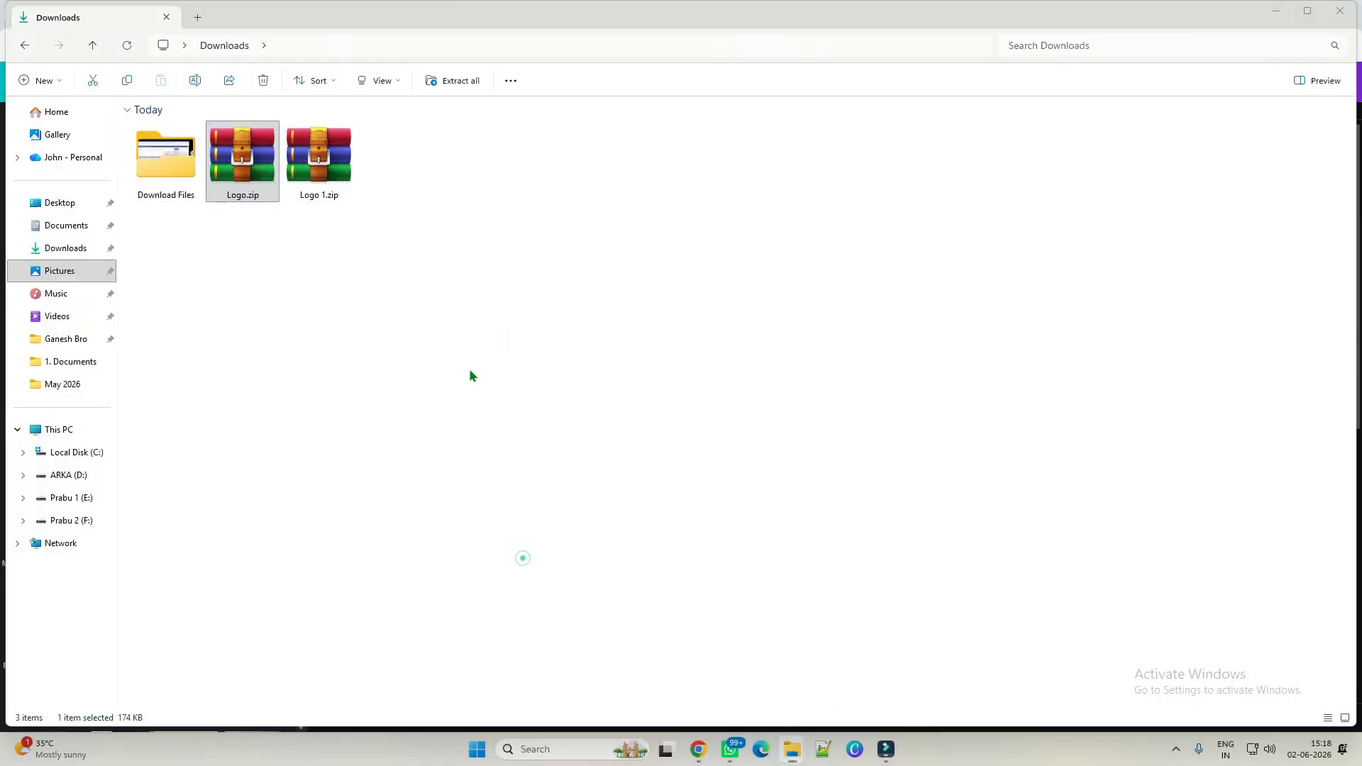
Extract Logo 1.zip into its own Logo 1 folder in Downloads
left_click(319, 160)
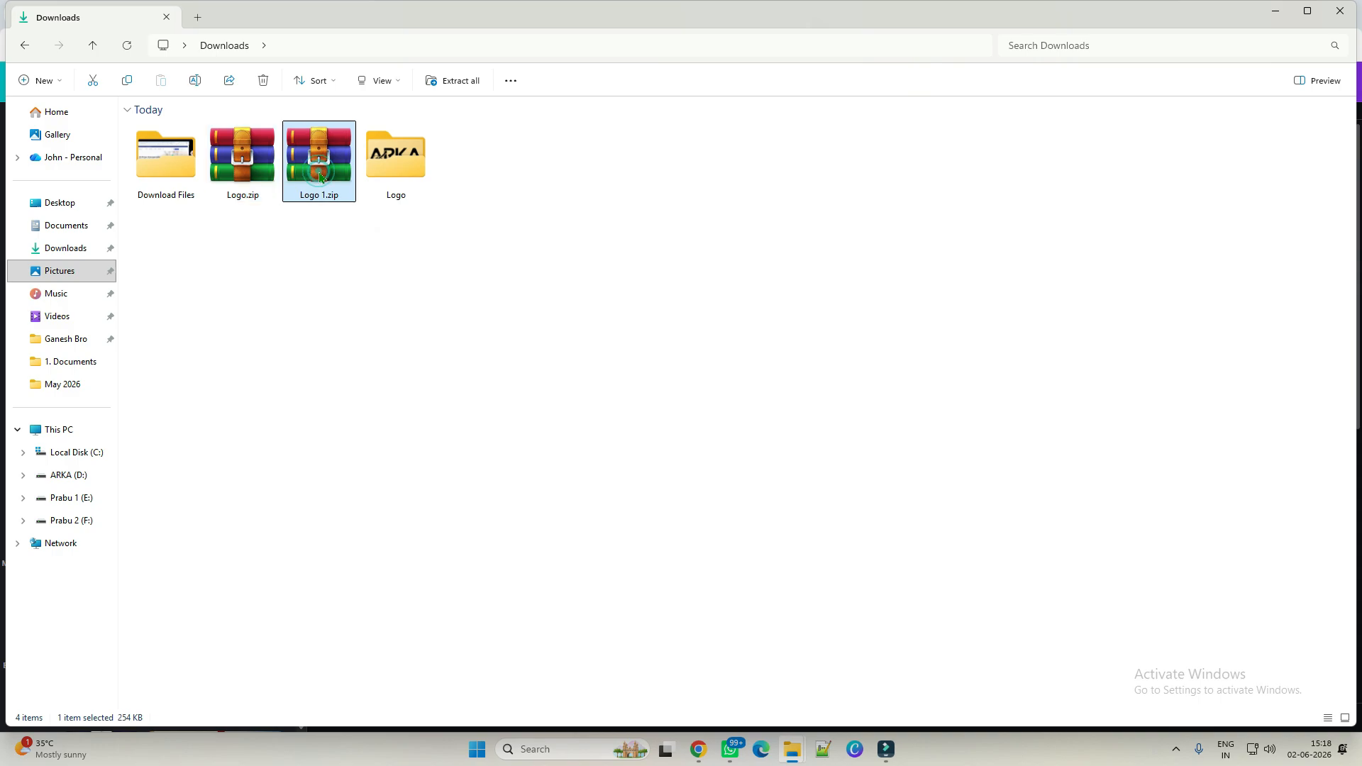
right_click(320, 174)
mouse_move(446, 529)
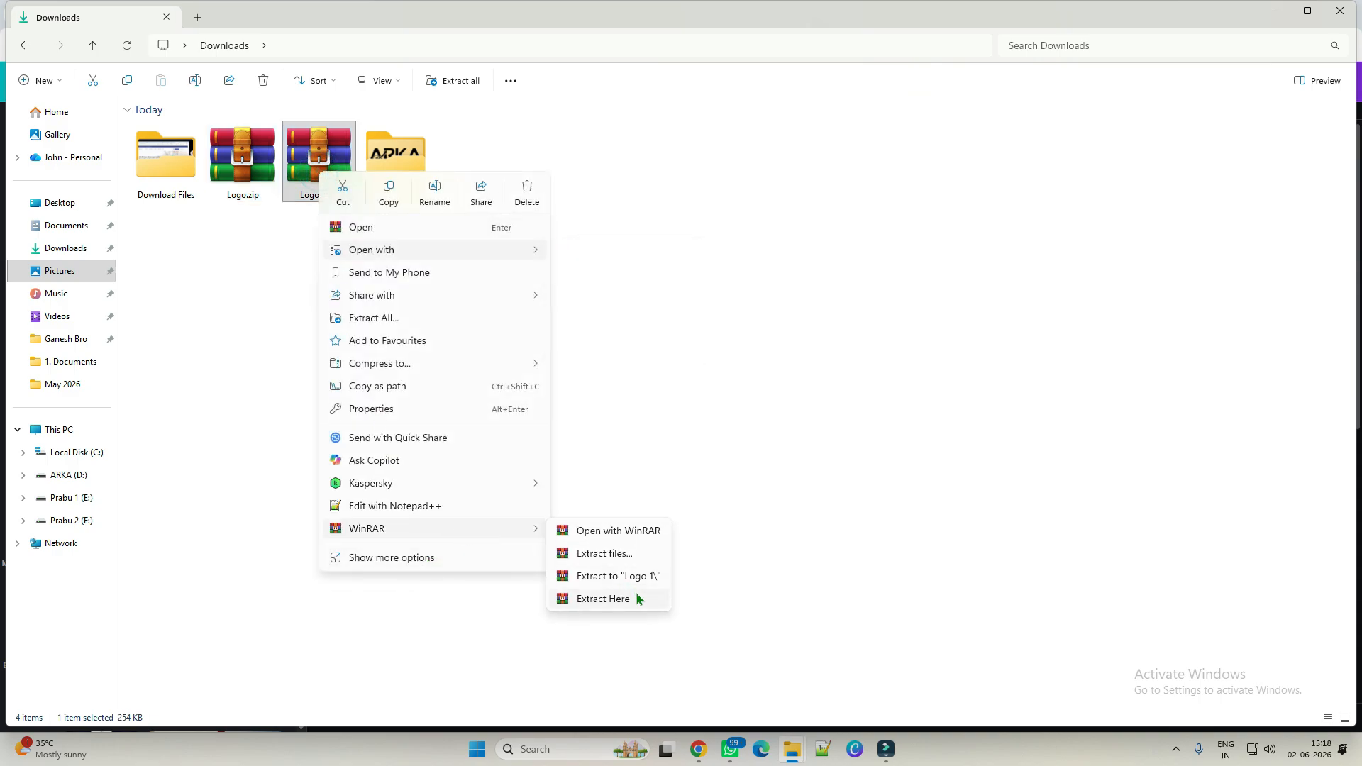
left_click(642, 599)
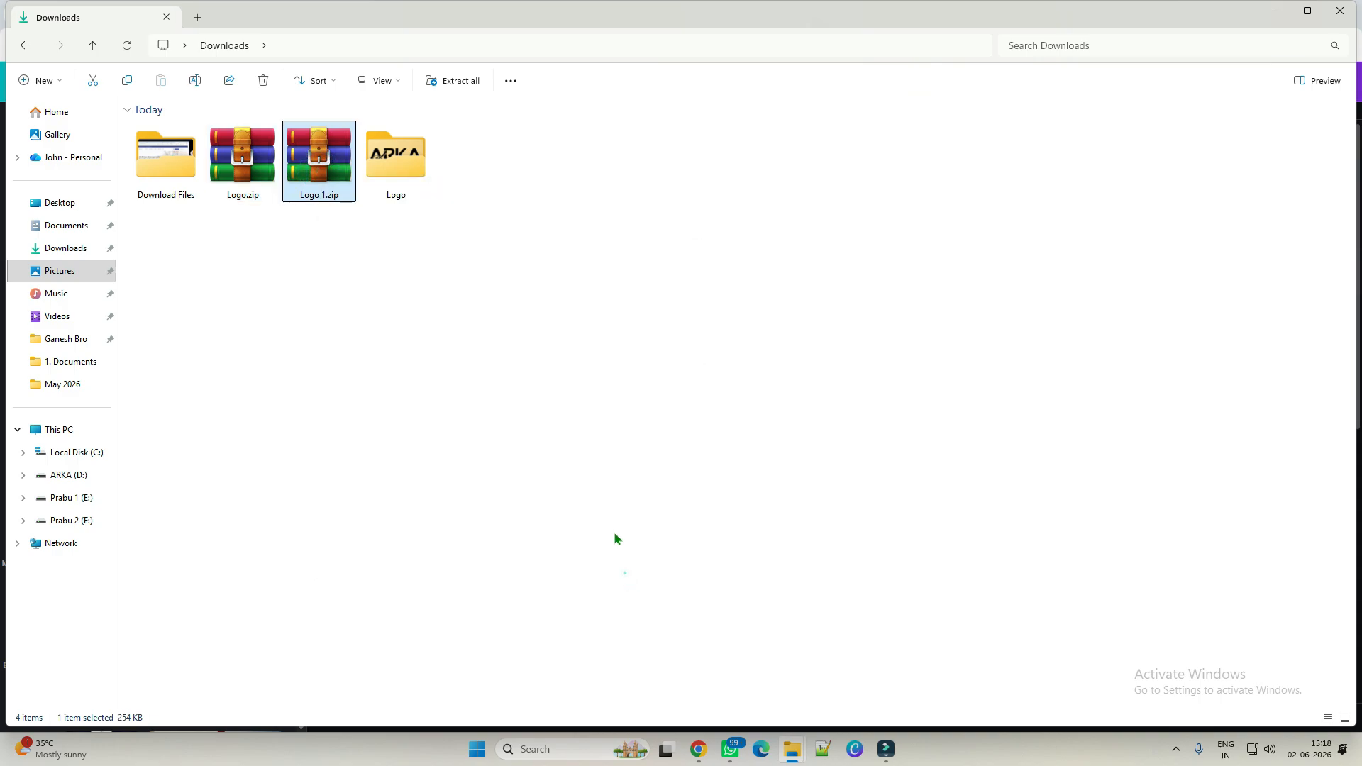
Open the extracted Logo folder, view 1.png and 2.png, and leave the image viewer
double_click(395, 170)
double_click(169, 147)
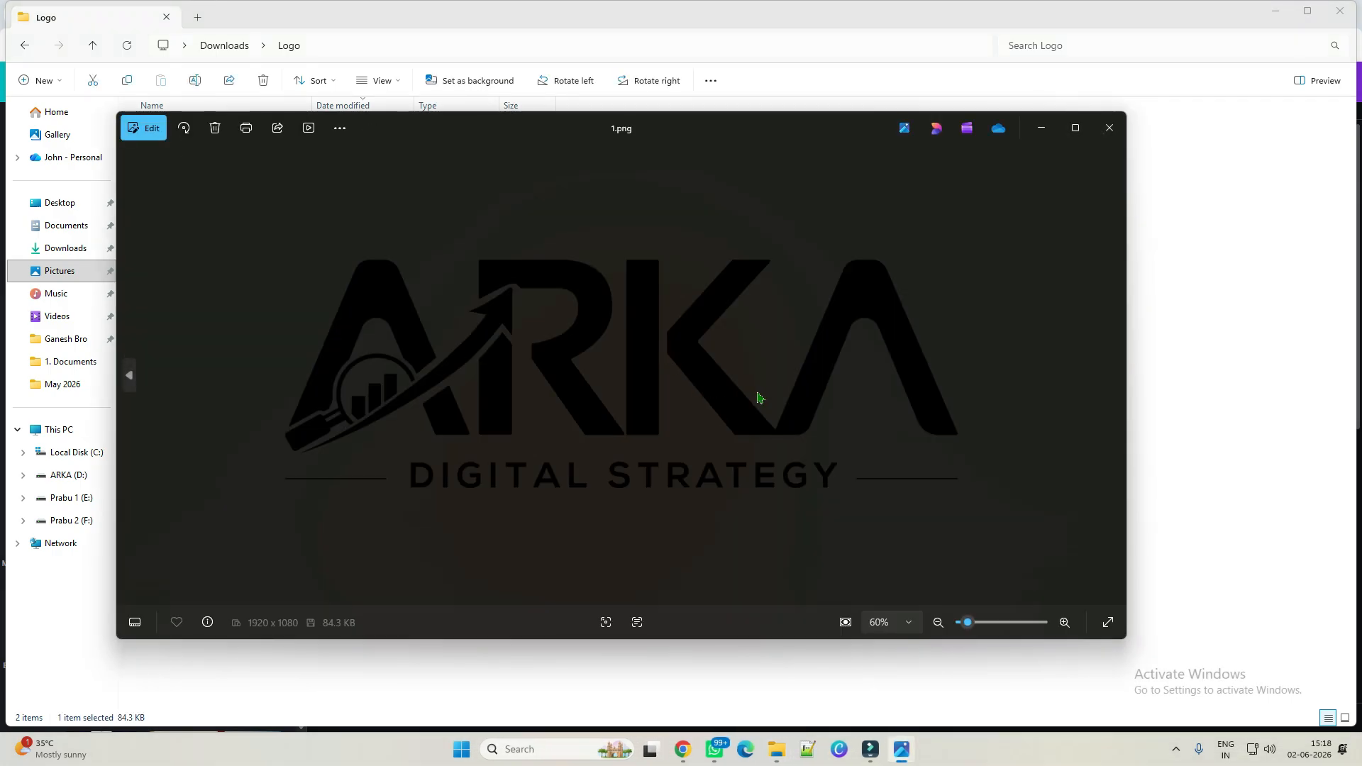
key("Right")
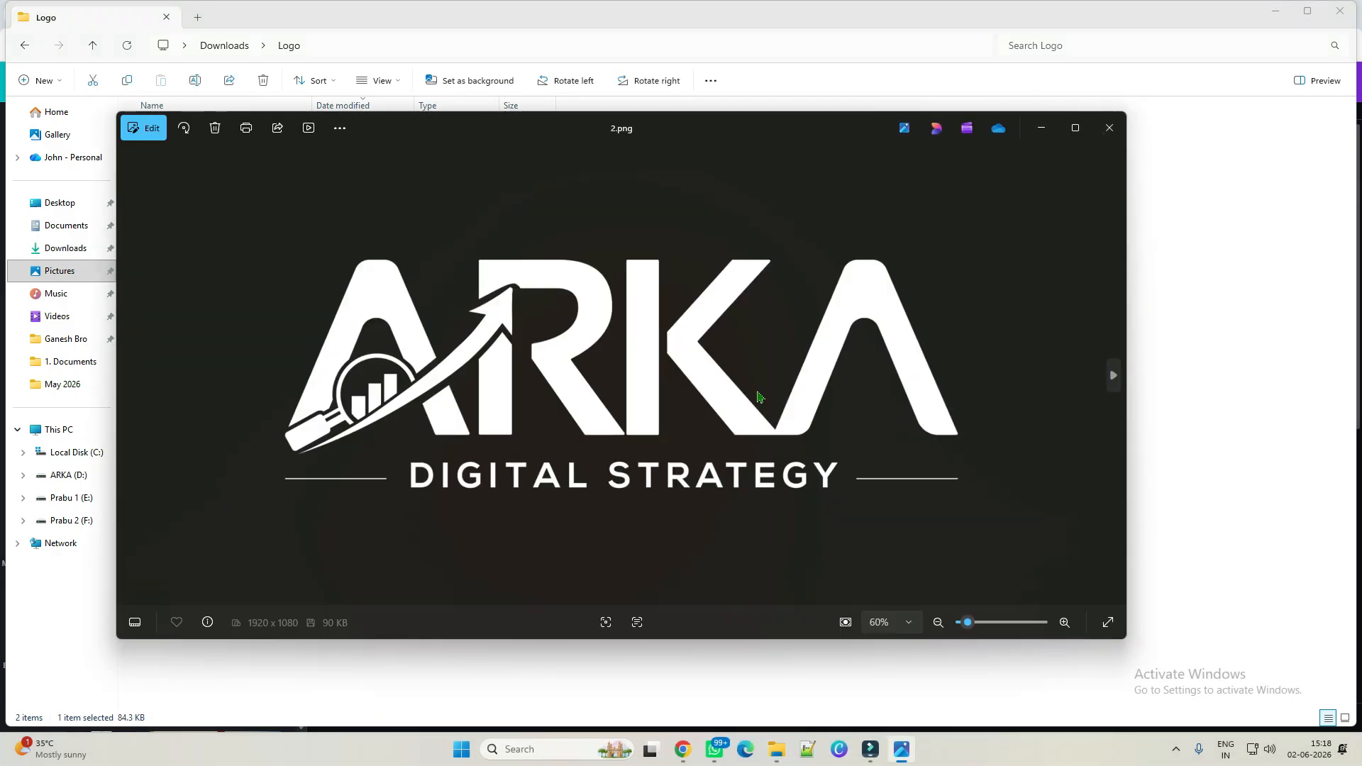
left_click(1217, 339)
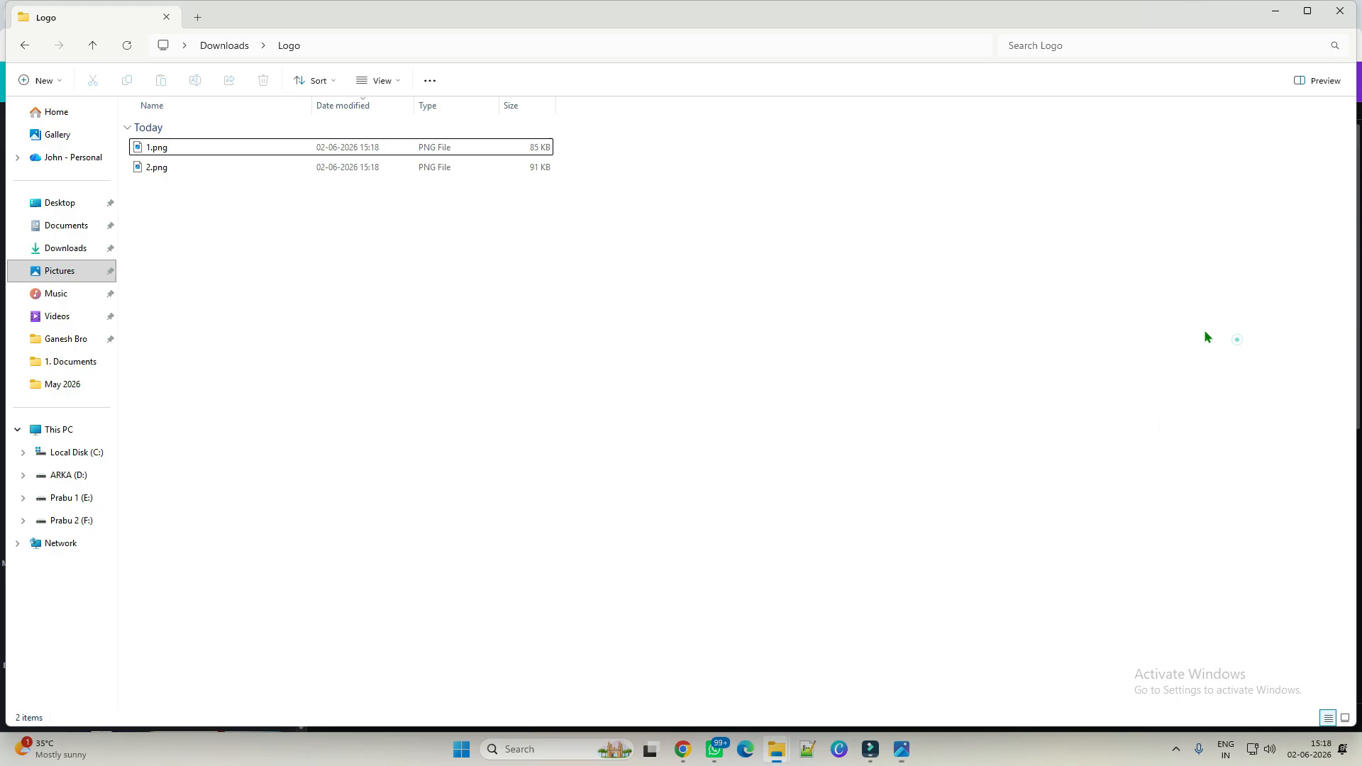
Return to Downloads, open the Logo 1 folder and view its images 1.png and 2.png
left_click(216, 44)
double_click(465, 157)
left_click(218, 44)
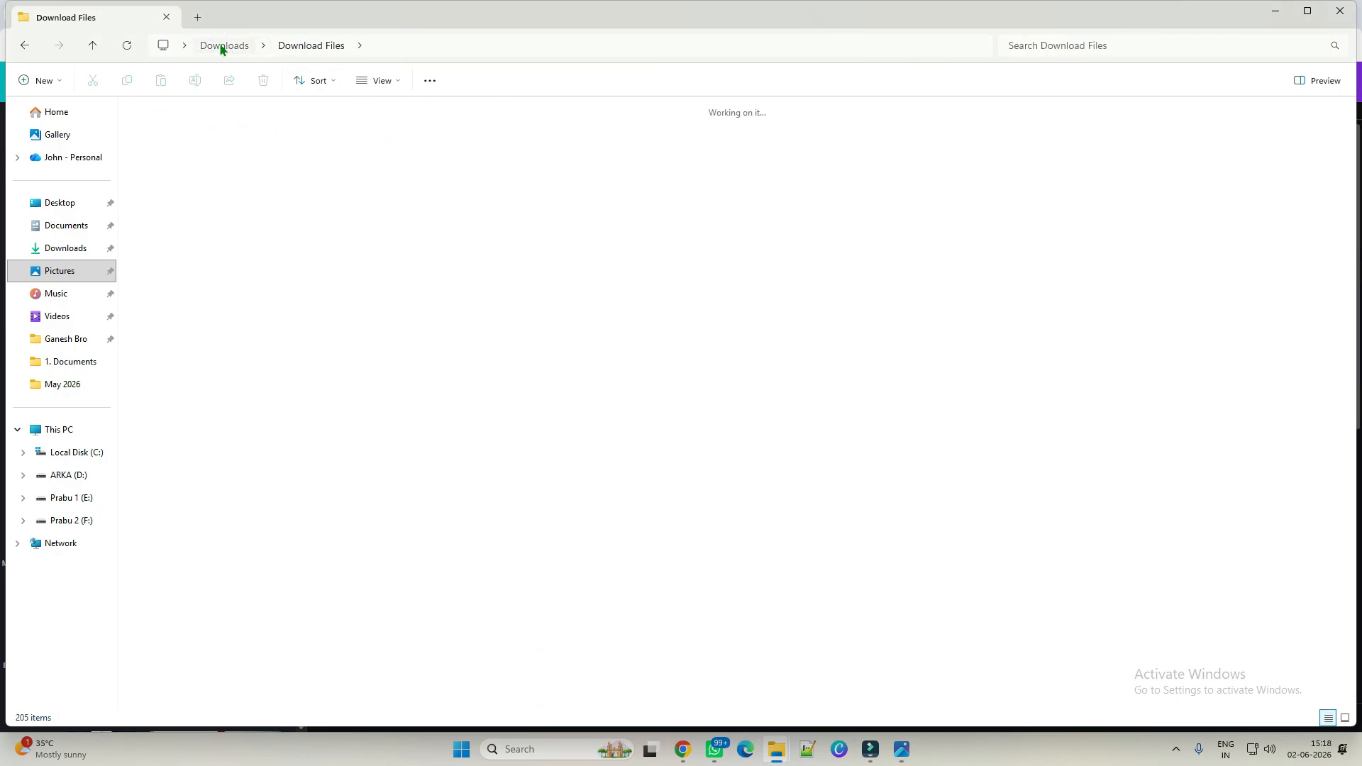
double_click(319, 160)
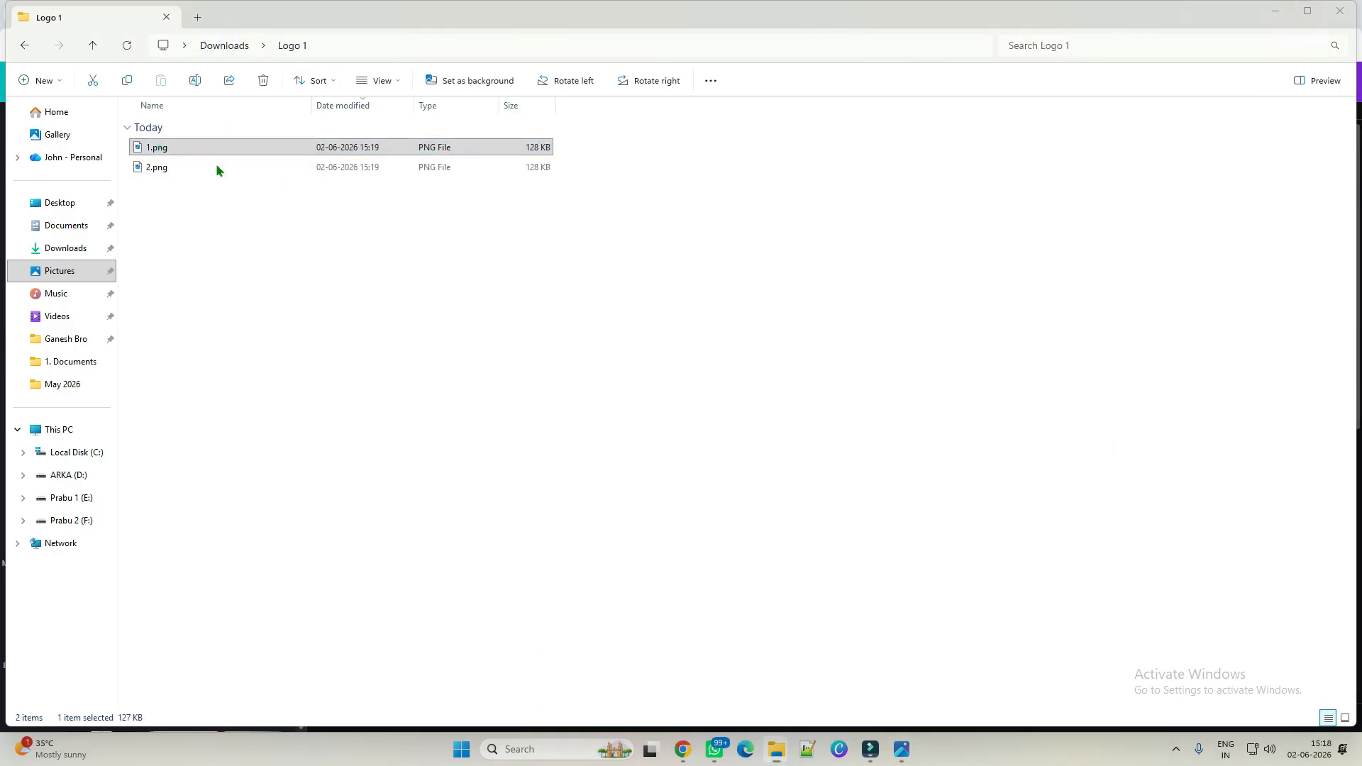
double_click(159, 147)
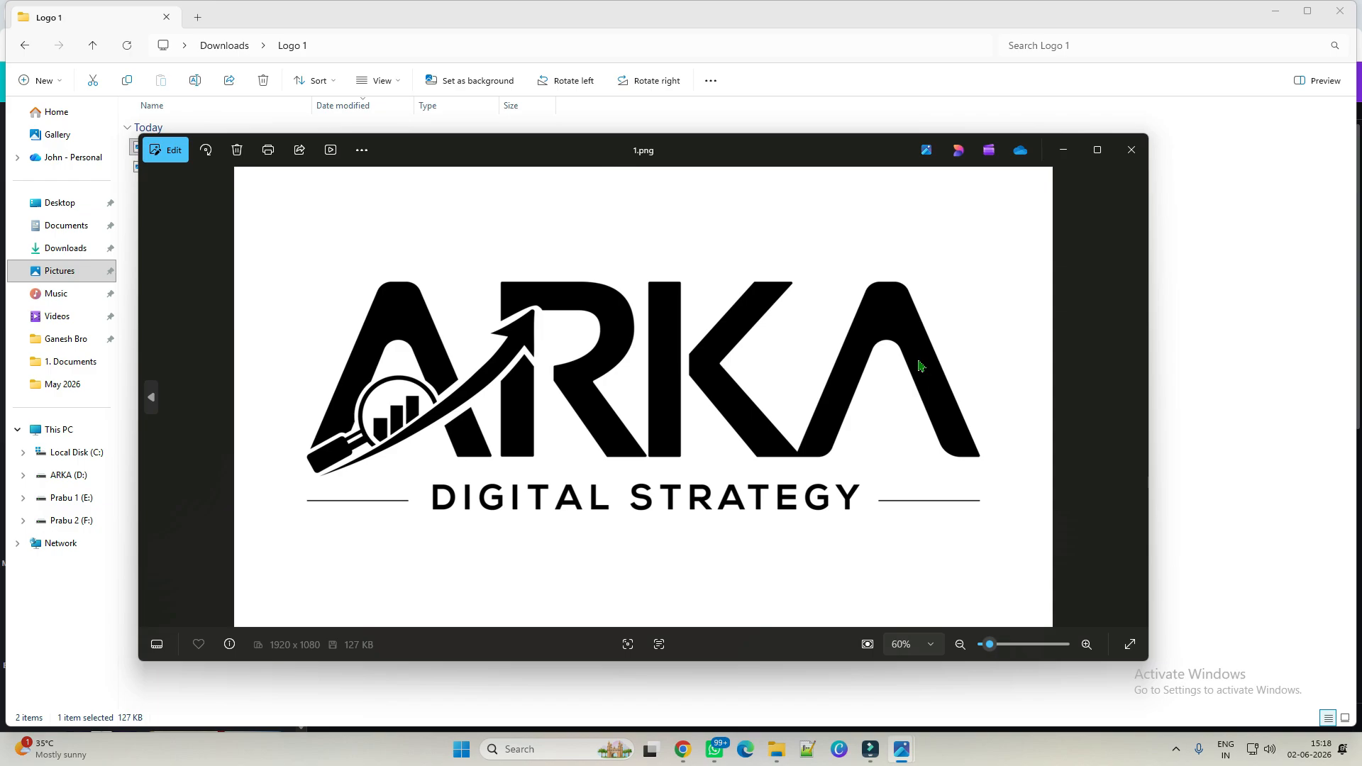
key("Right")
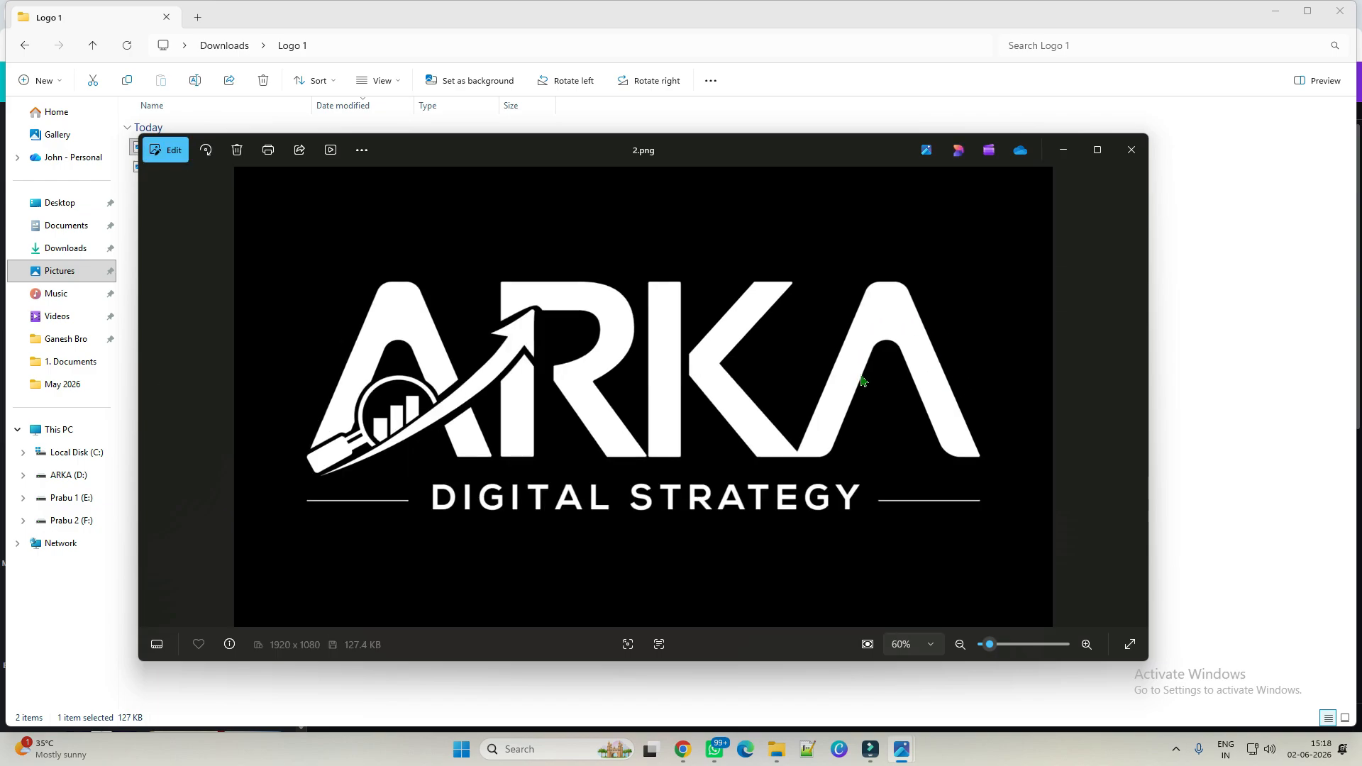